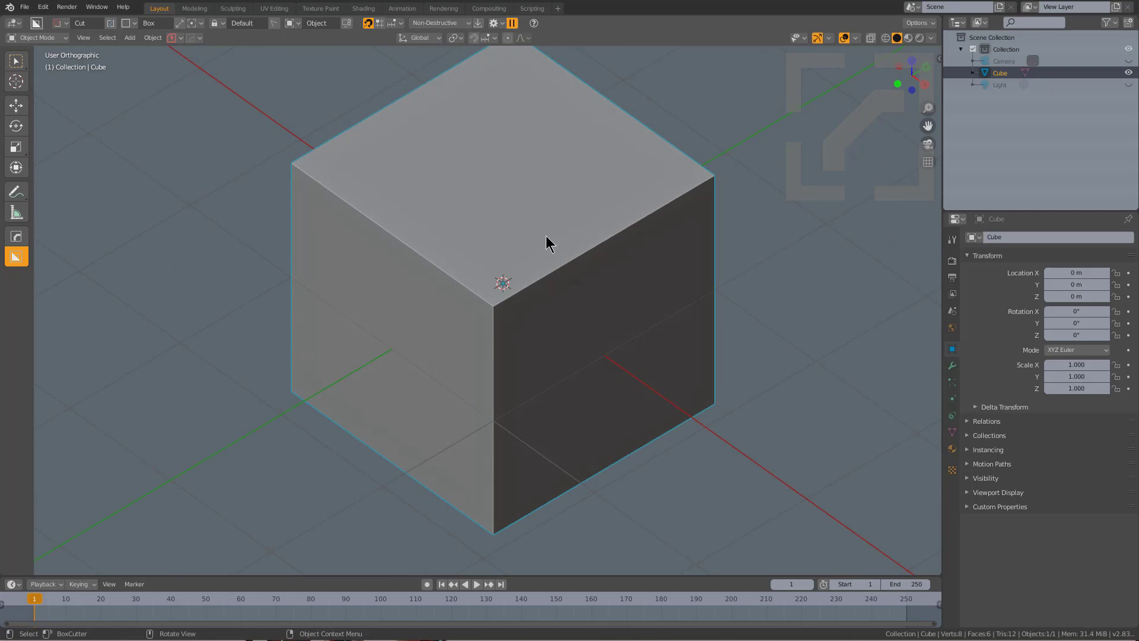
Cut a box notch out of the cube's upper front corner and a smaller box notch beside it
left_click_drag(545, 240, 453, 356)
left_click(478, 420)
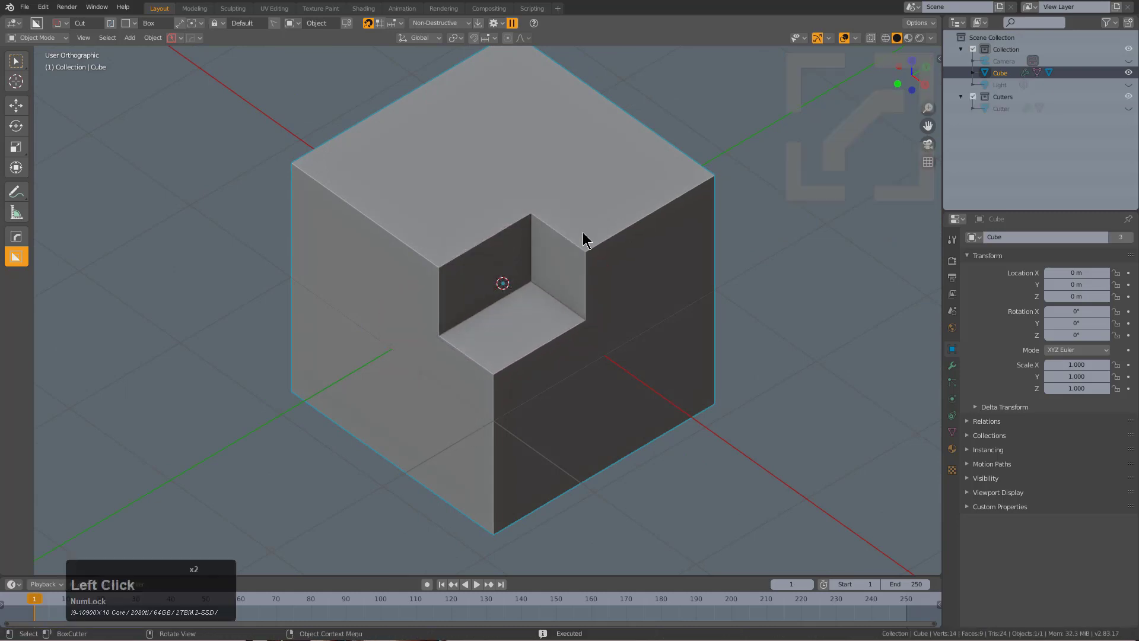
left_click_drag(585, 223, 542, 254)
left_click(542, 332)
middle_click_drag(619, 347, 593, 338)
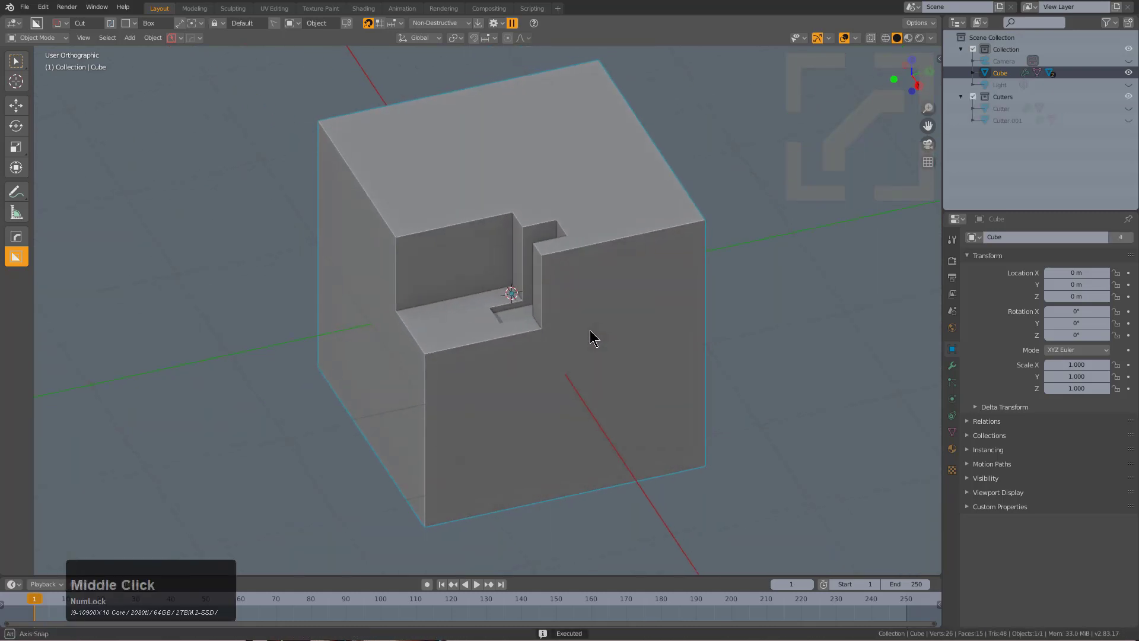
Scale the whole cube mesh along global Z to about 0.10 to make a flat slab
key("Tab")
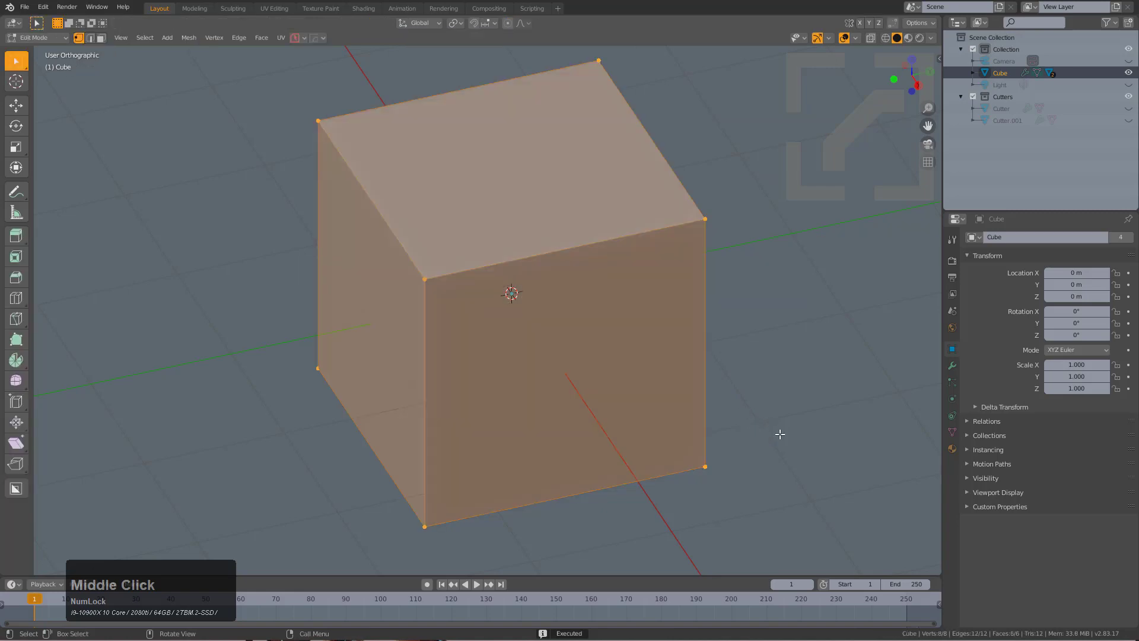
key("s")
key("z")
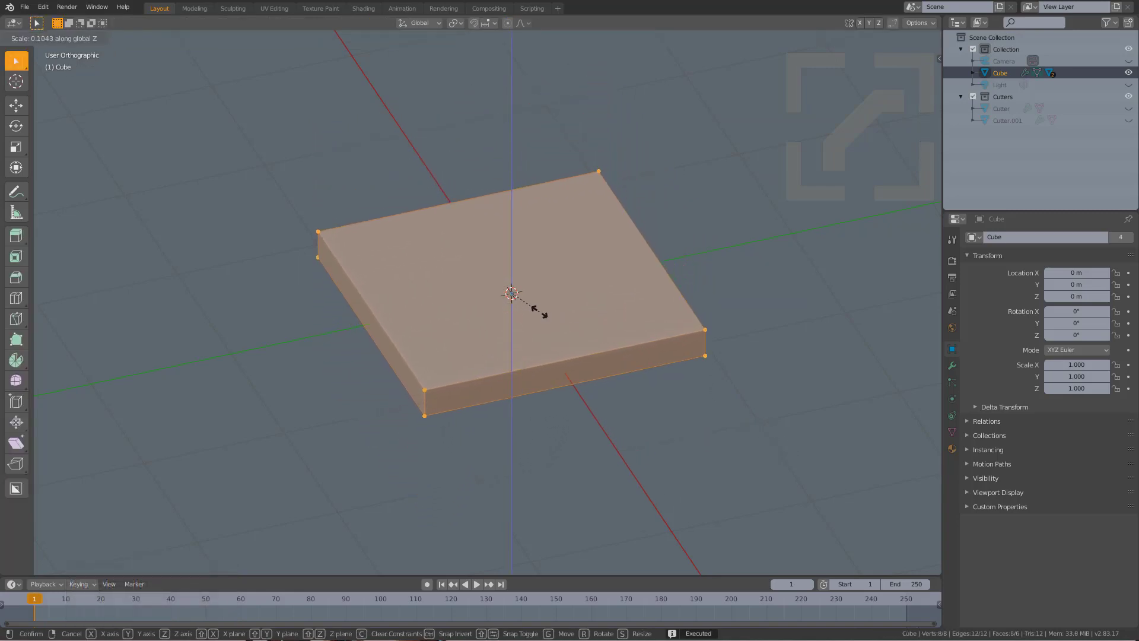
left_click(540, 313)
Cut a stepped ngon profile with two sloped risers along one side of the slab, through its full depth
key("KP_1")
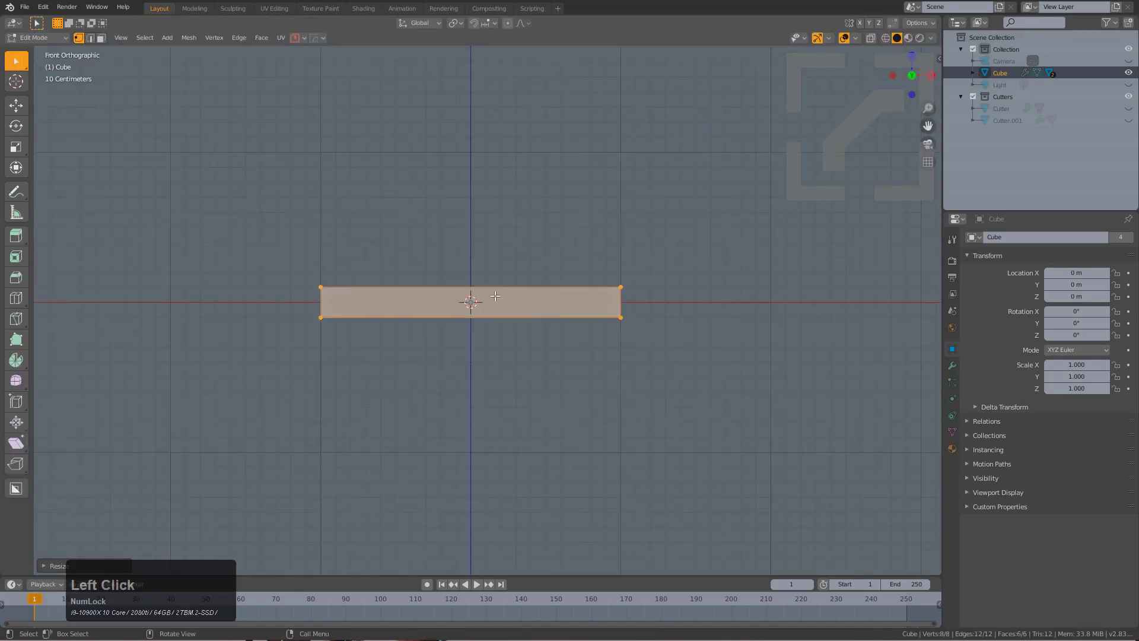
left_click_drag(376, 315, 470, 328, "shift")
scroll(474, 306, "up", 6)
key("alt+w")
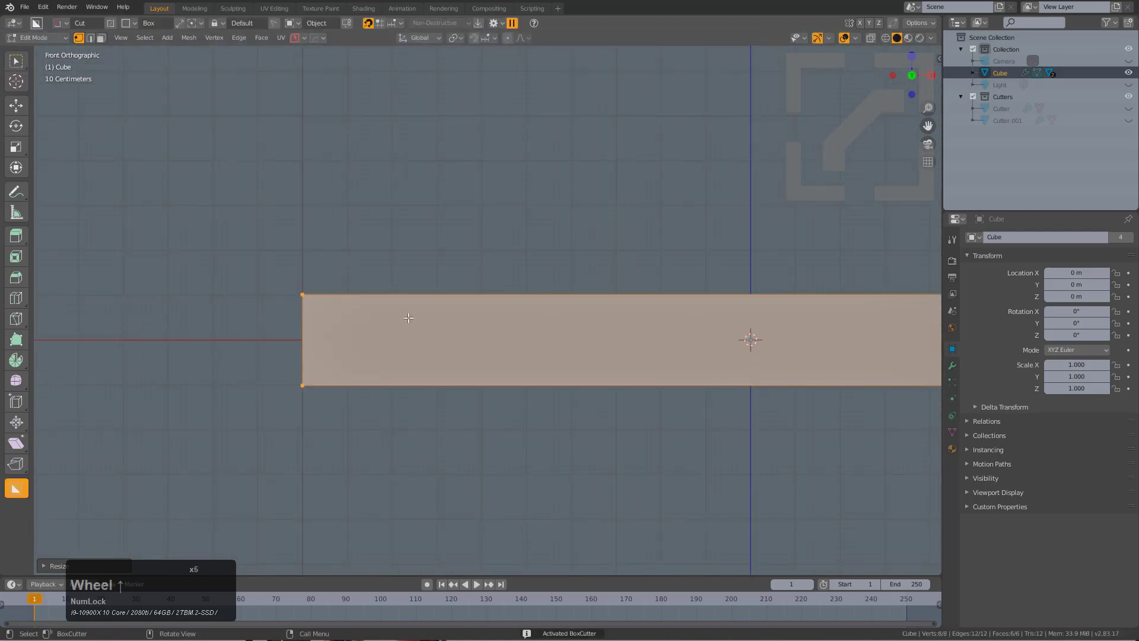
key("d")
left_click(410, 385)
left_click(249, 359)
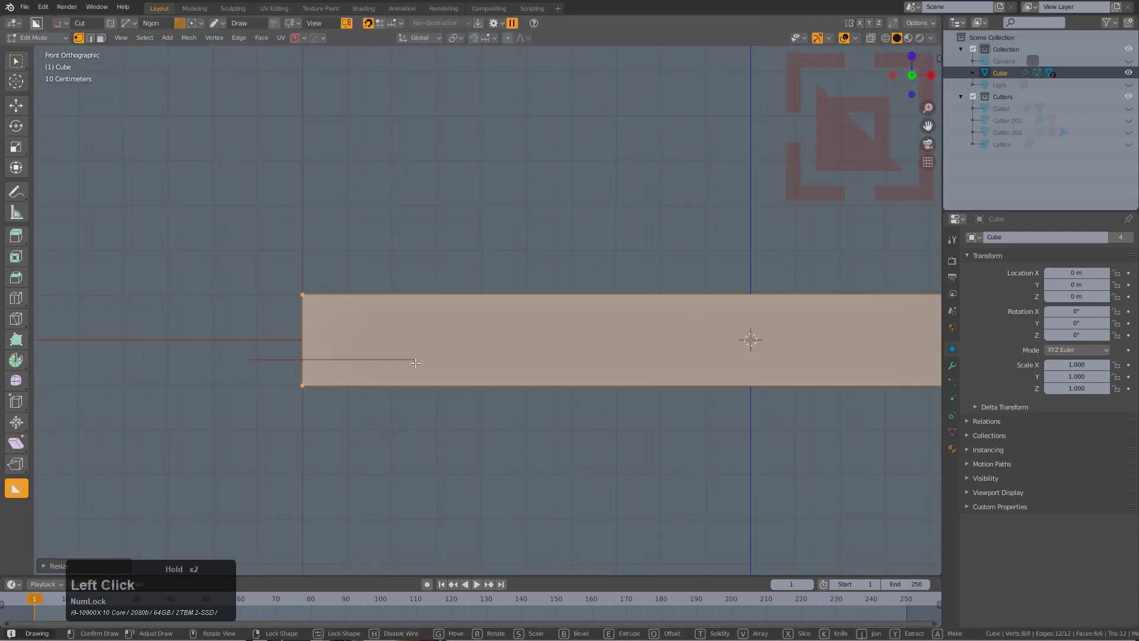
left_click(416, 360)
left_click(557, 322)
double_click(252, 255)
middle_click_drag(252, 254, 560, 381)
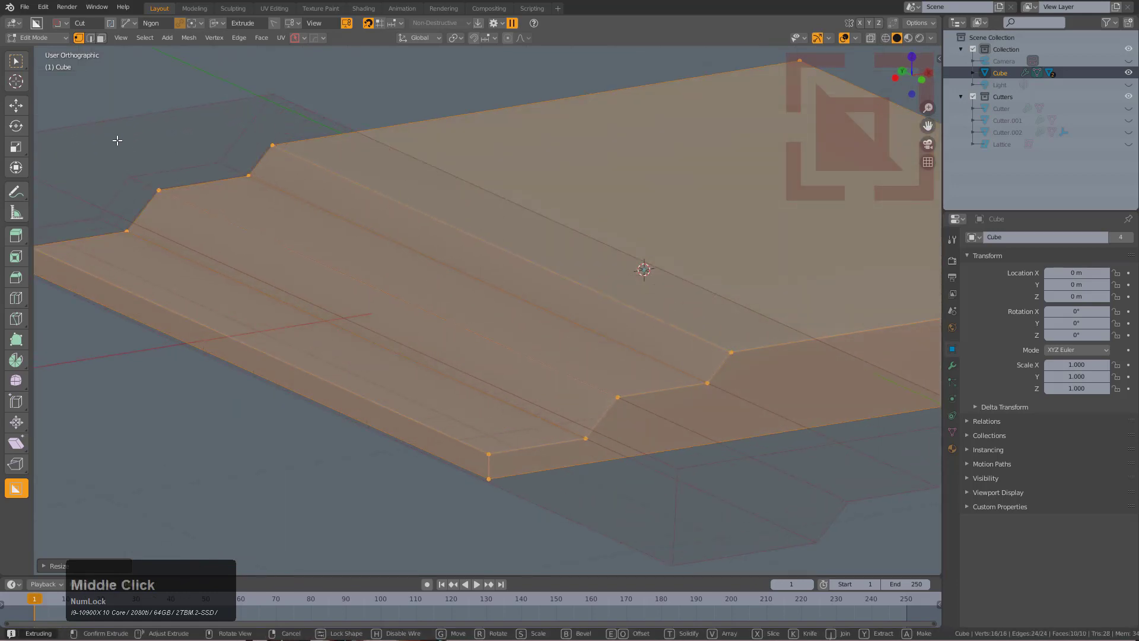
left_click(344, 226)
Draw an ngon profile with a flat floor, sloped wall and raised ledge, and extrude it partway into the slab as a recess
middle_click_drag(344, 226, 451, 276)
scroll(451, 277, "up", 2)
scroll(451, 277, "up", 2)
left_click(386, 237)
left_click(433, 317)
left_click(639, 318)
left_click(674, 256)
left_click(737, 255)
left_click(738, 196)
middle_click_drag(485, 209, 554, 257)
scroll(554, 257, "up", 4)
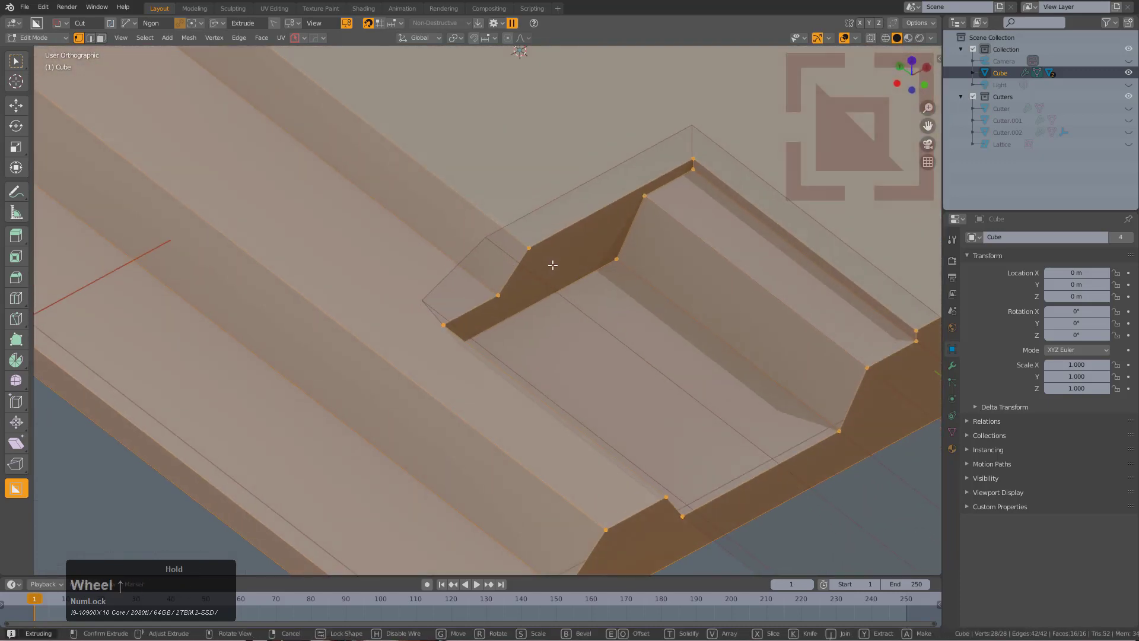
left_click(492, 203)
left_click(491, 204)
Bevel the cutter edge between the recess's floor and sloped wall with 8 segments and a width of about 0.0425 m
middle_click_drag(491, 204, 579, 324)
key("2")
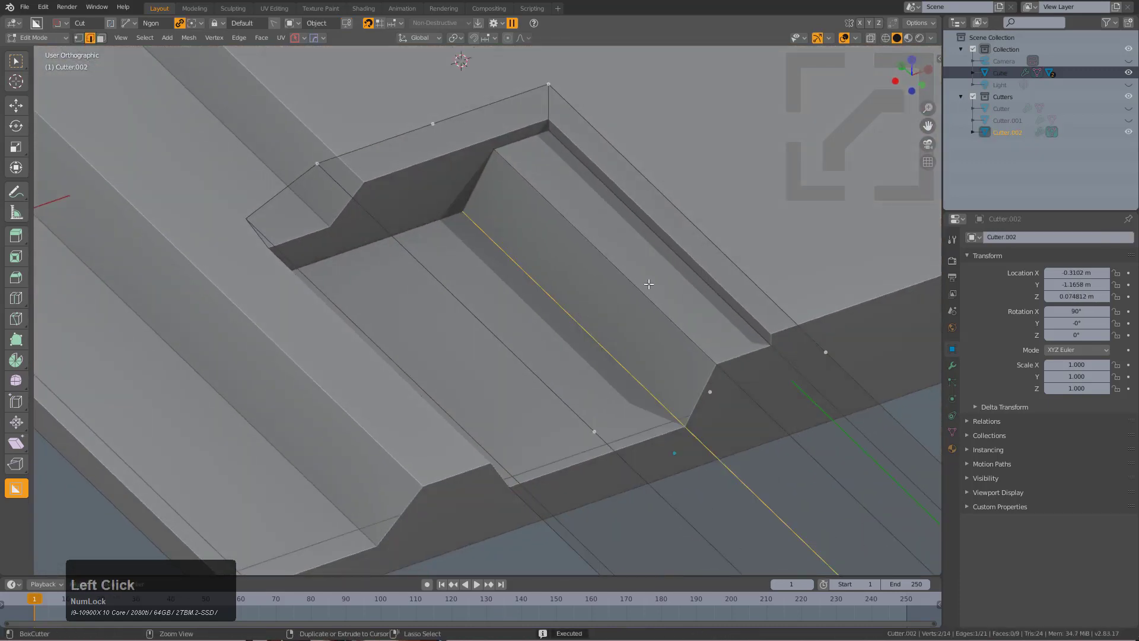
key("ctrl+b")
scroll(677, 249, "up", 6)
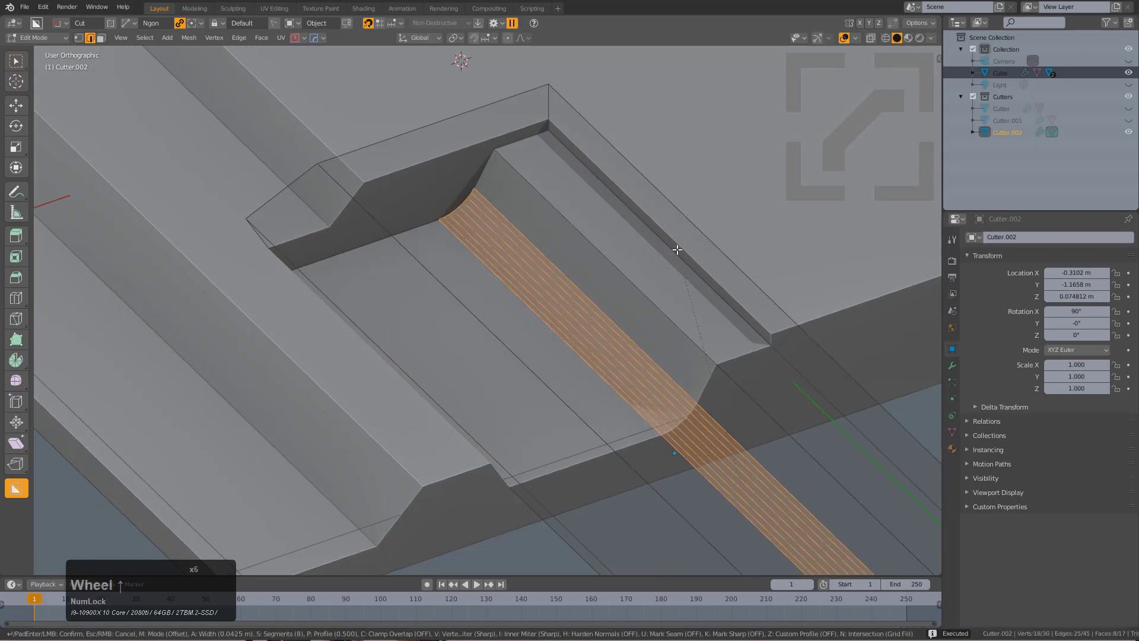
left_click(677, 249)
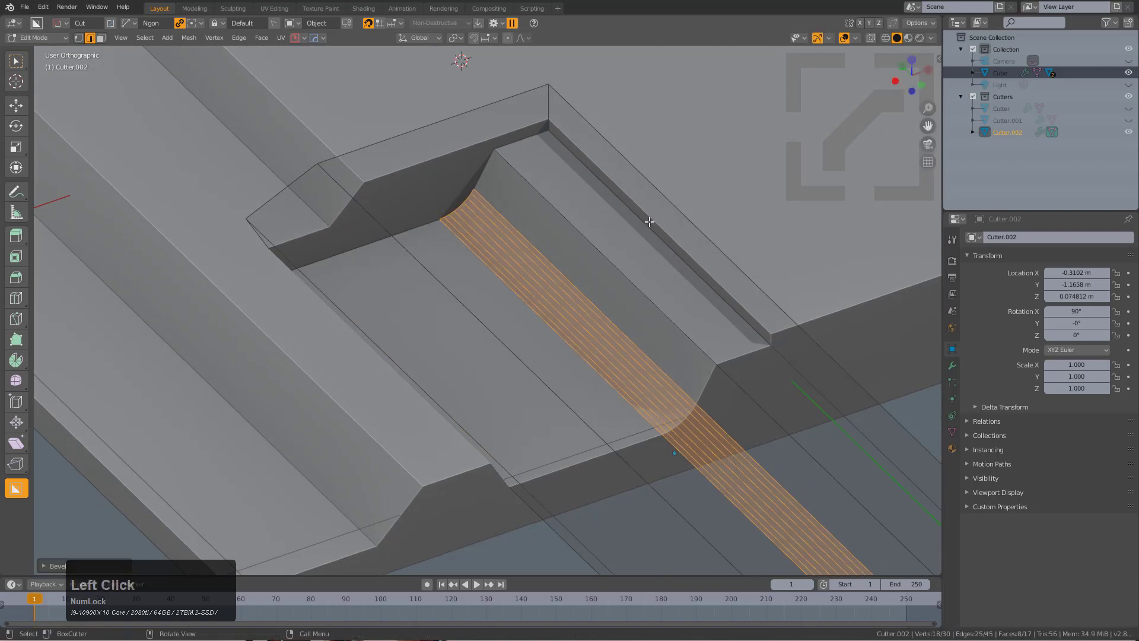
Apply the cutter with the bevelled edge to the slab mesh
left_click(478, 23)
scroll(547, 208, "down", 2)
middle_click_drag(564, 246, 547, 247)
scroll(496, 308, "down", 2)
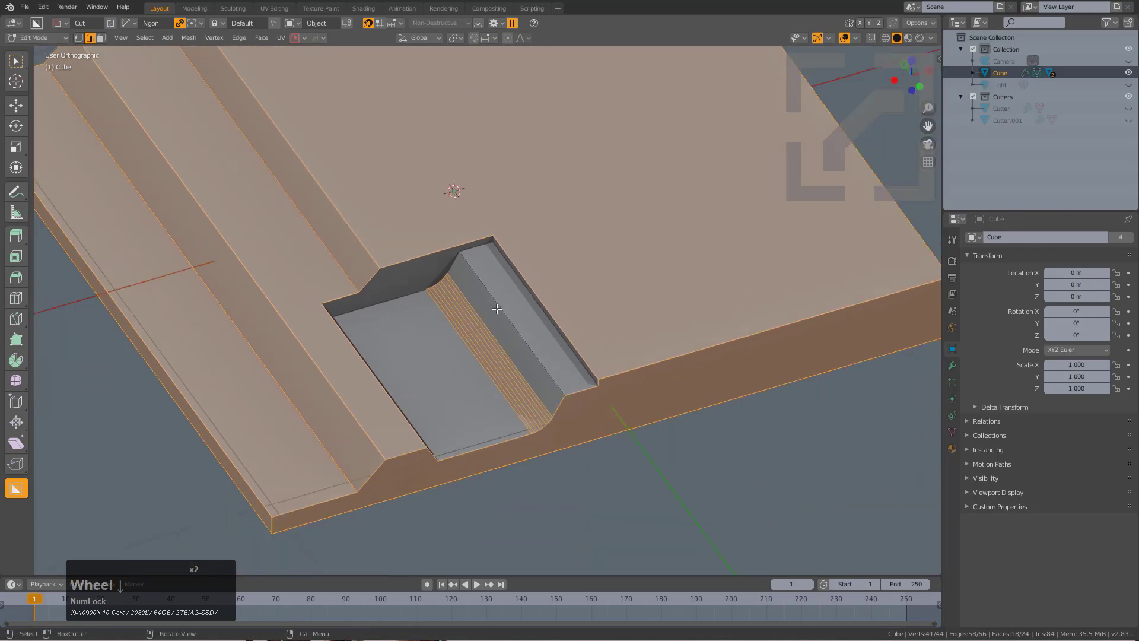
Switch the cutter shape to Box and cut a narrow slot along the recess's raised ledge
key("d")
left_click(461, 356)
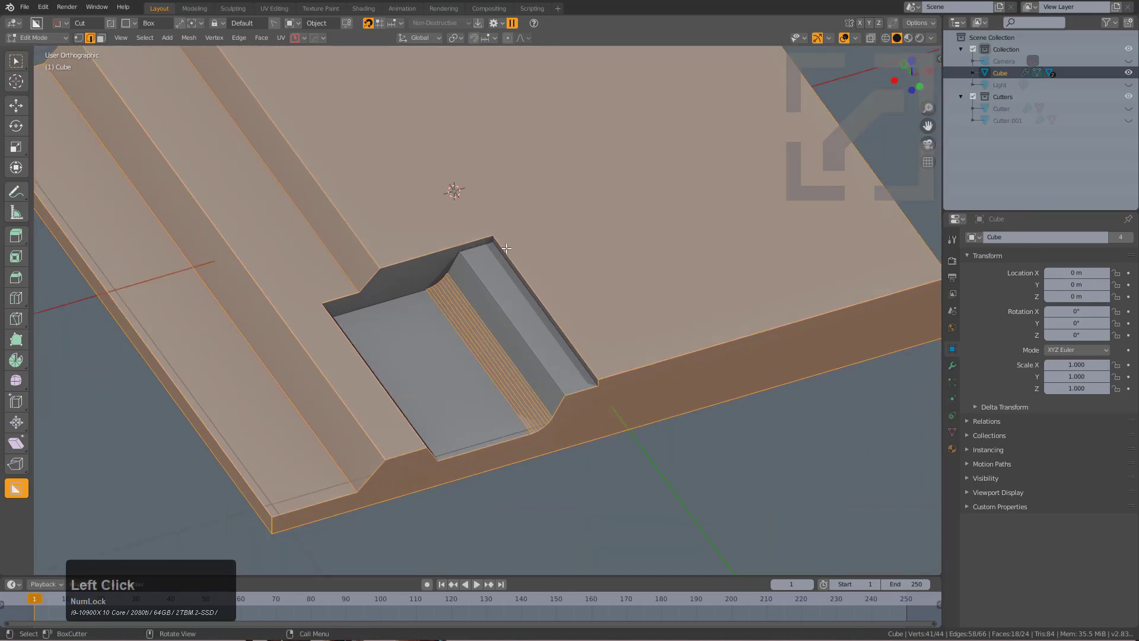
left_click_drag(505, 245, 582, 380)
left_click(580, 425)
middle_click_drag(580, 425, 437, 290)
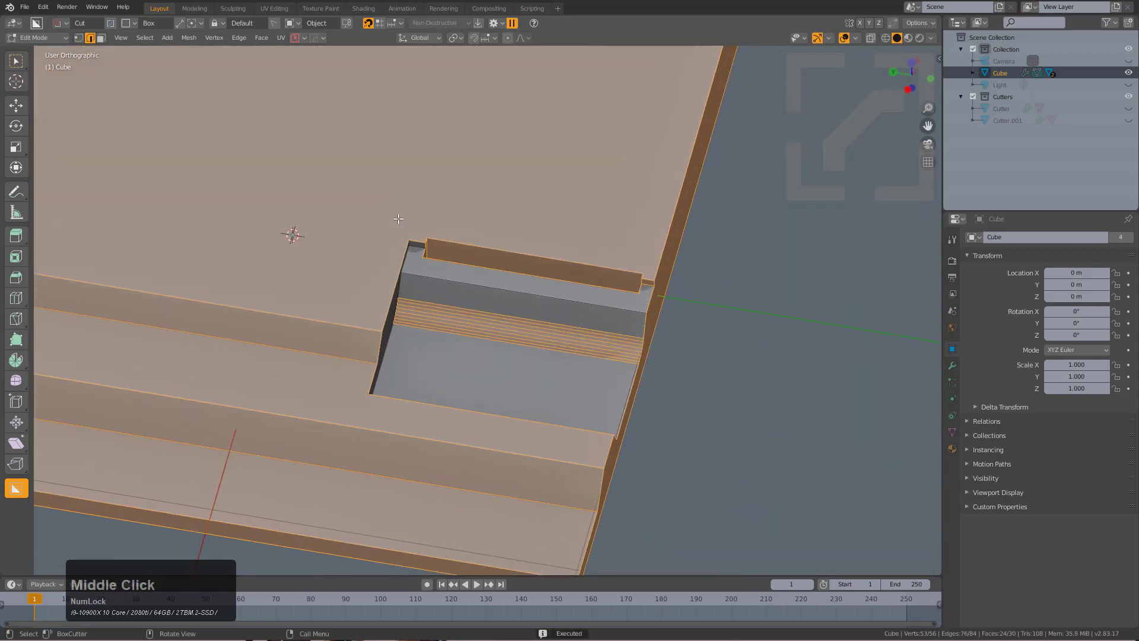
Cut a shallow box pocket across the recess's inner end and the adjoining step, with single-segment bevelled corners
left_click_drag(398, 216, 443, 427)
left_click_drag(481, 473, 481, 474)
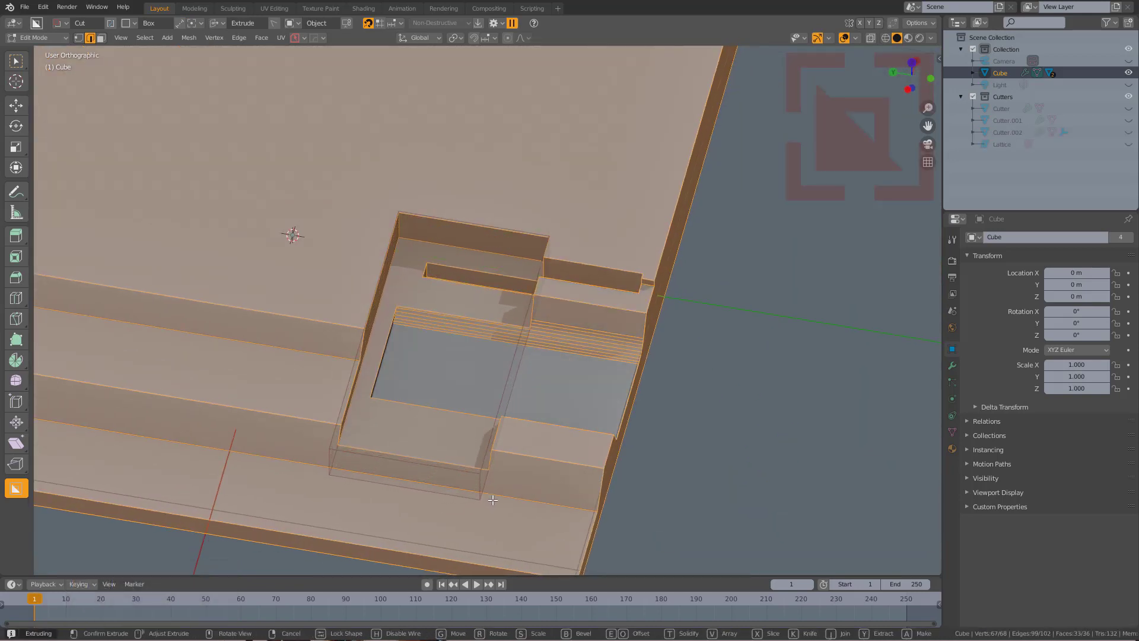
scroll(493, 500, "down", 5)
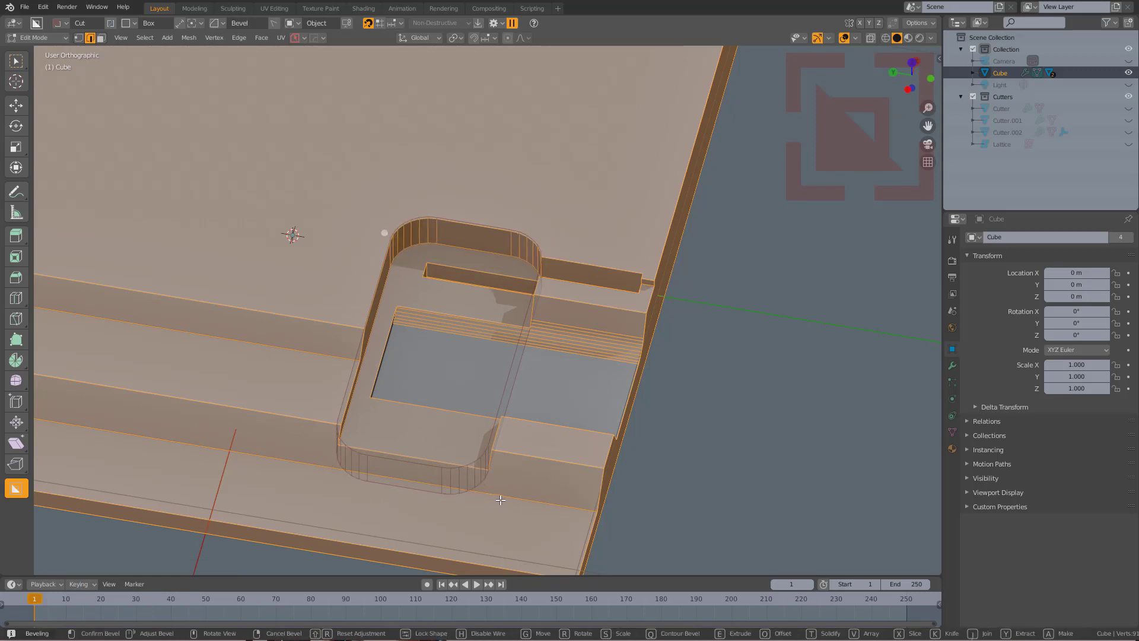
left_click(454, 494)
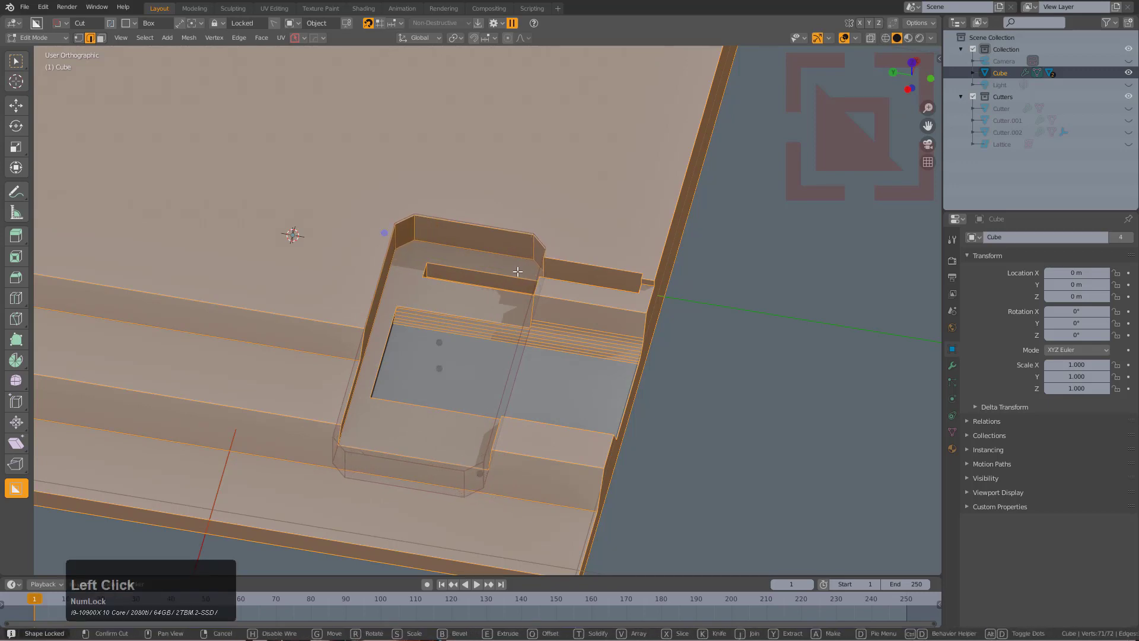
left_click(520, 275)
scroll(480, 327, "up", 2)
Apply the Bevel modifier on the box pocket's cutter
middle_click_drag(552, 338, 475, 360)
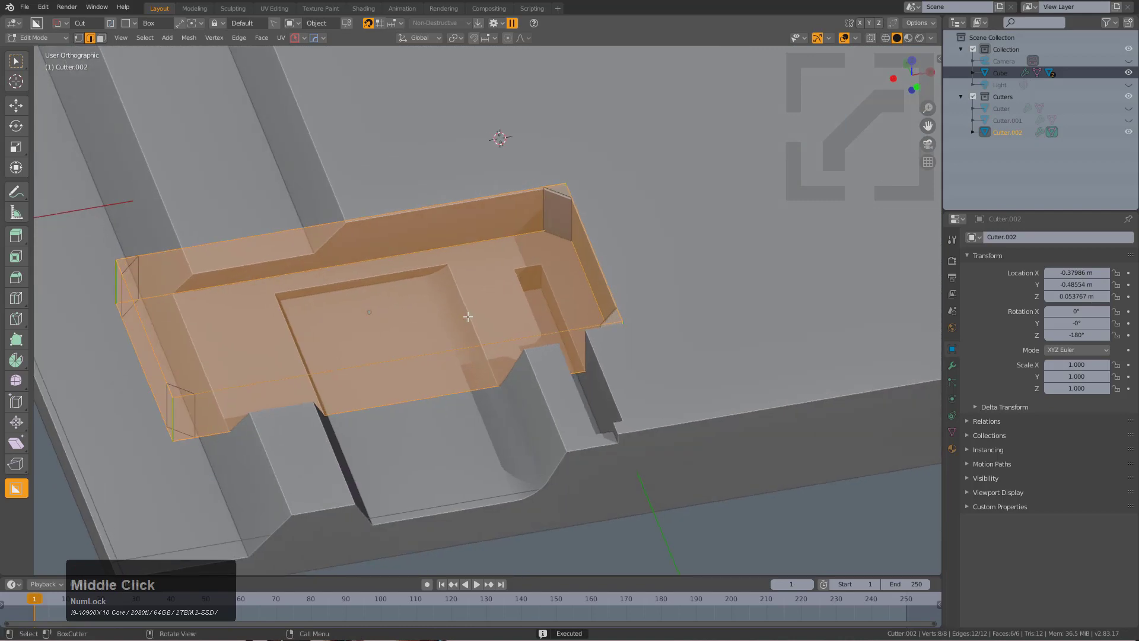
middle_click_drag(471, 321, 513, 309)
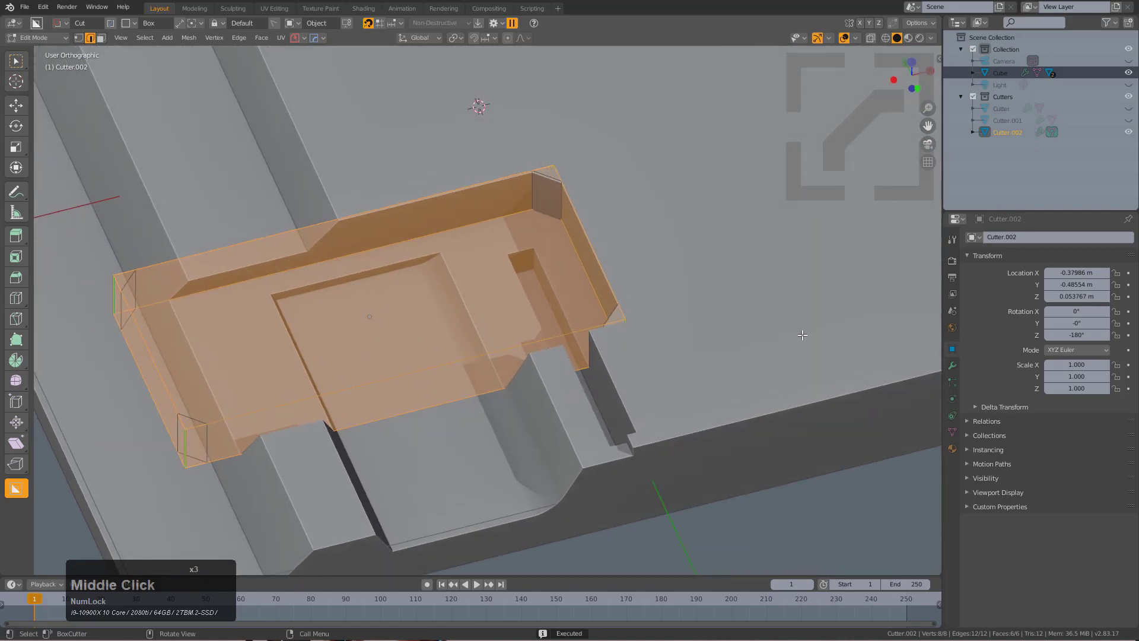
left_click(951, 366)
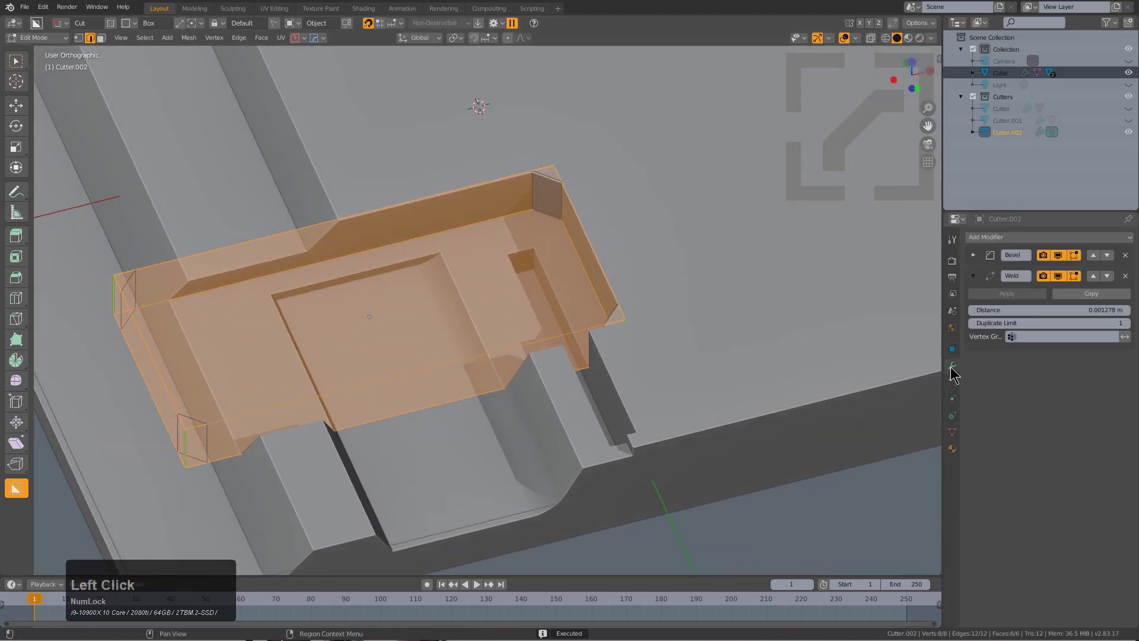
left_click(980, 260)
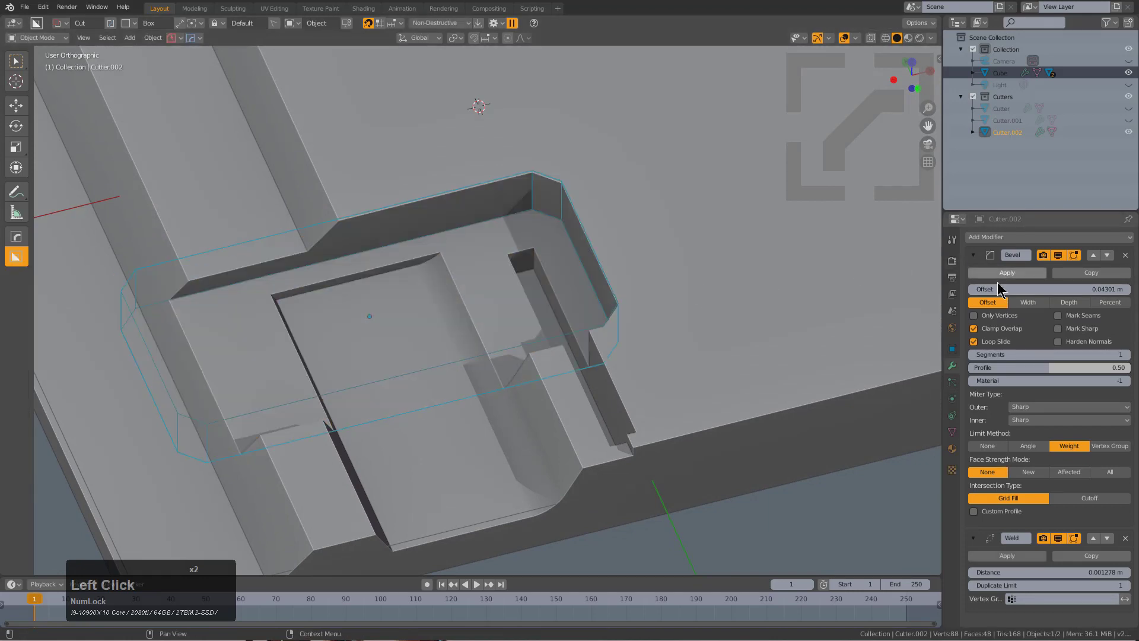
left_click(1007, 273)
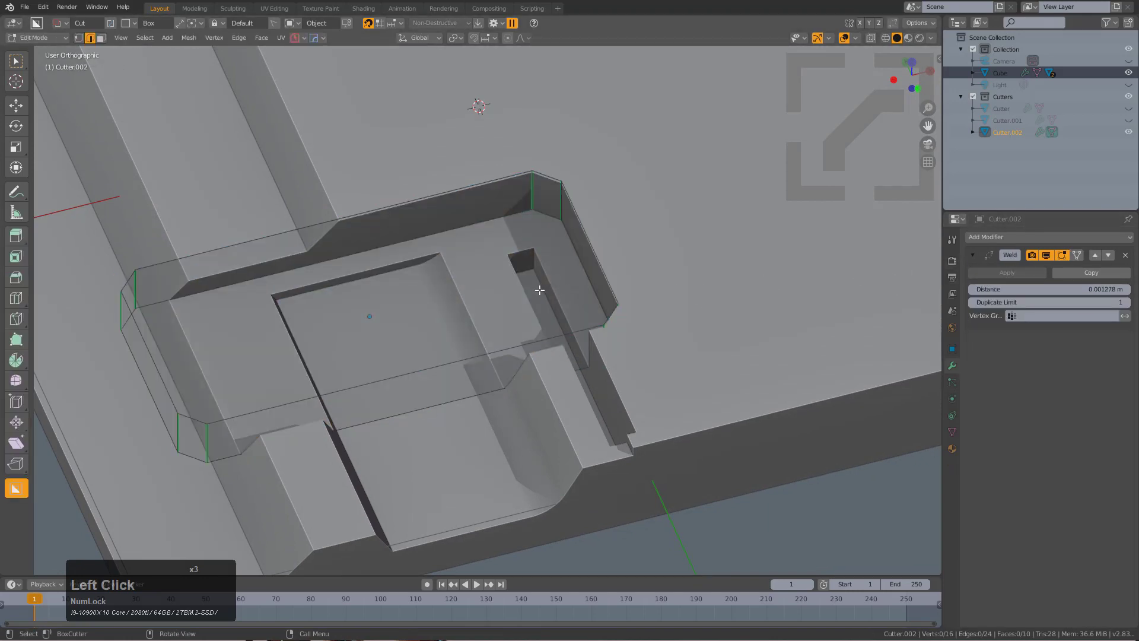
Knife a narrow box across the pocket's cutter over the recess's curved wall to split it into sections
key("KP_7")
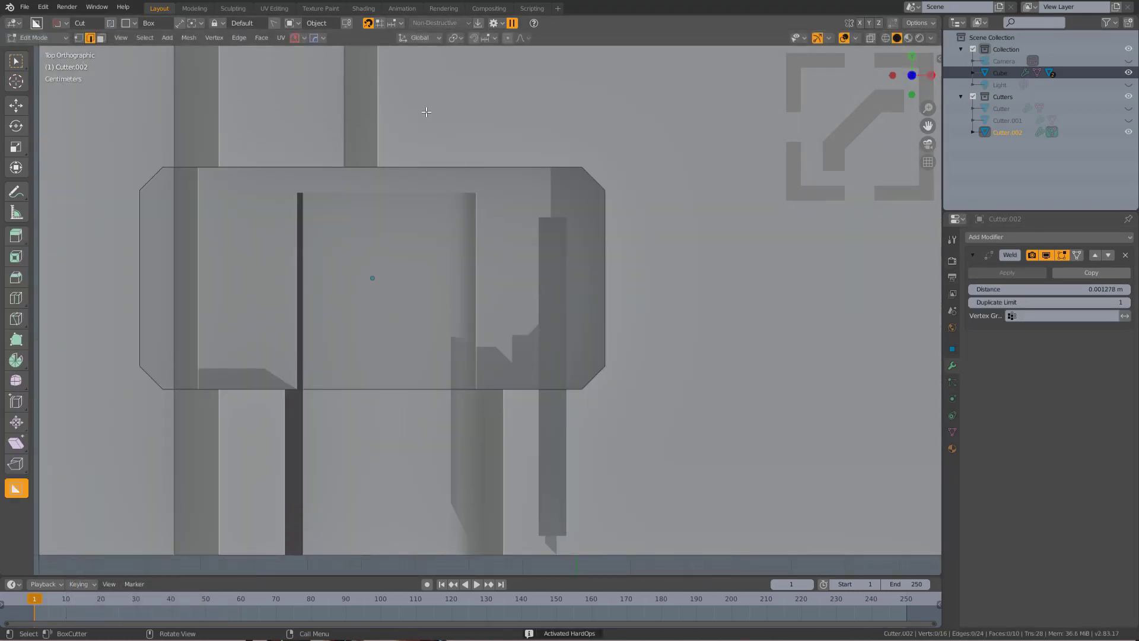
left_click_drag(431, 107, 484, 328)
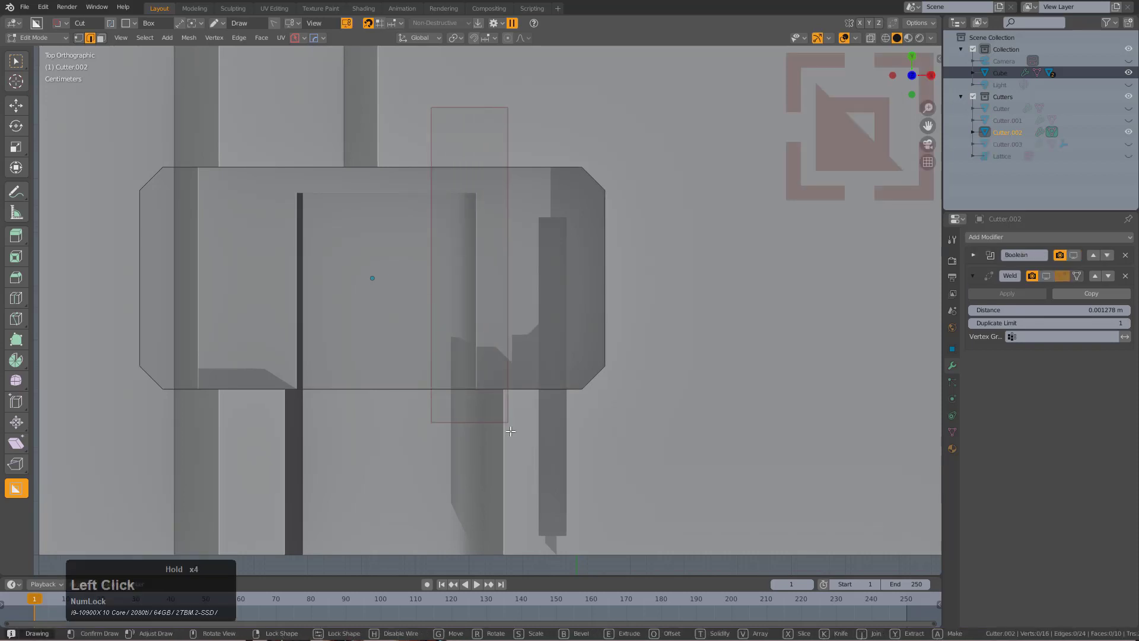
left_click_drag(514, 440, 520, 469)
middle_click_drag(521, 469, 567, 298)
Raise the bottom face of the cutter's end section over the slot by about 0.07 m along global Z
scroll(568, 297, "up", 2)
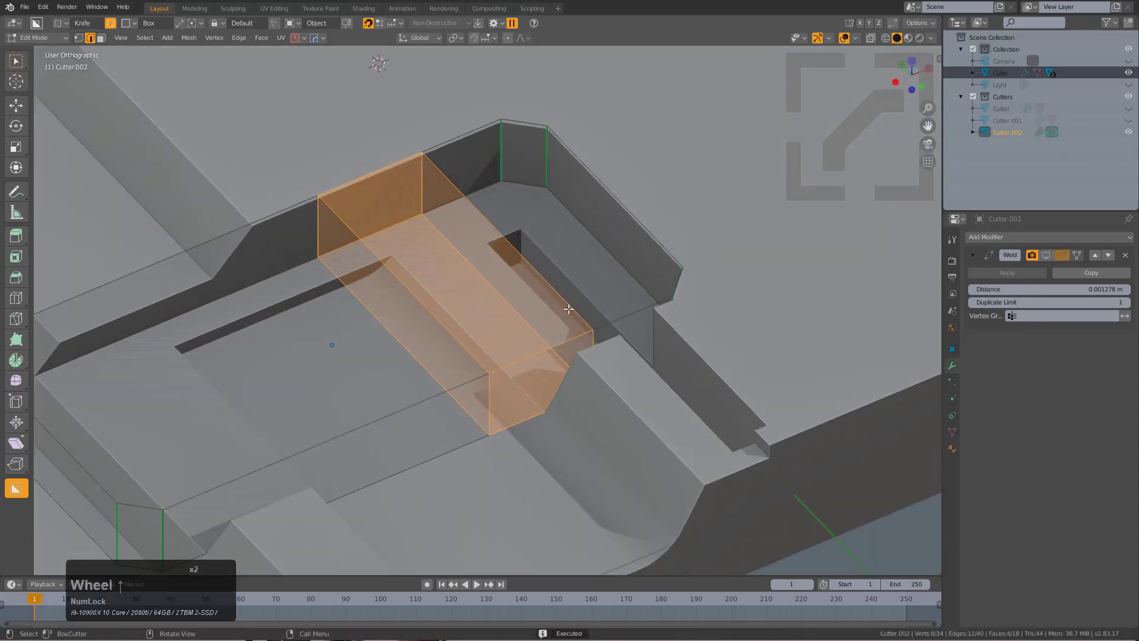
key("3")
left_click(568, 272)
key("alt+z")
left_click(557, 279)
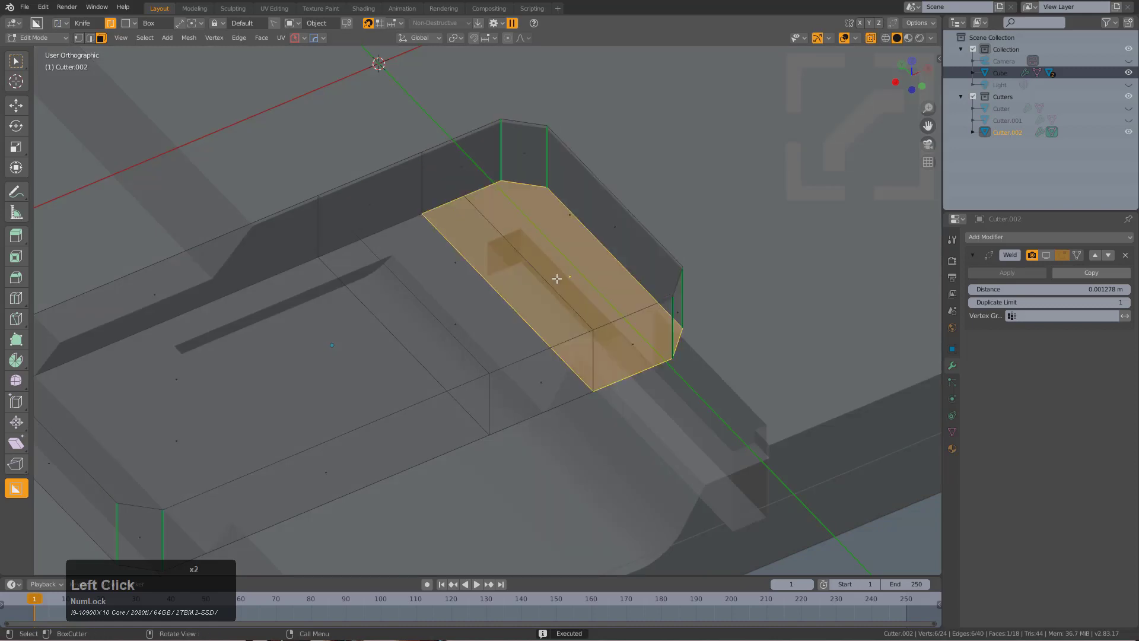
key("alt+z")
key("g")
key("z")
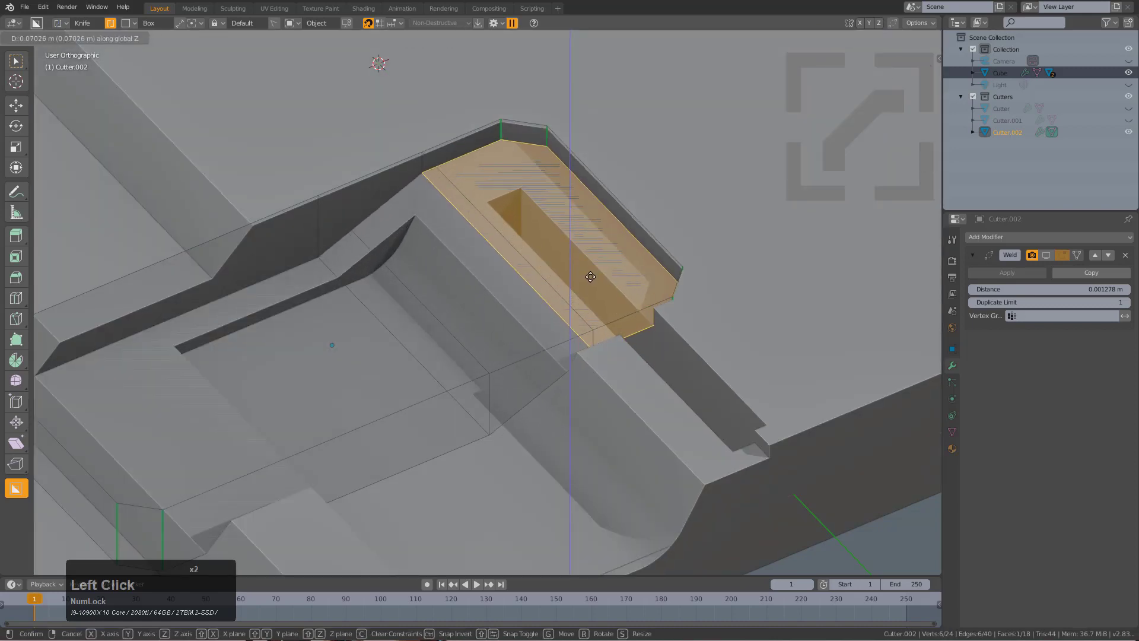
left_click(590, 276)
Move the edge loop at the foot of the cutter's slope about 0.036 m along global X
middle_click_drag(513, 326, 433, 298)
left_click(432, 298)
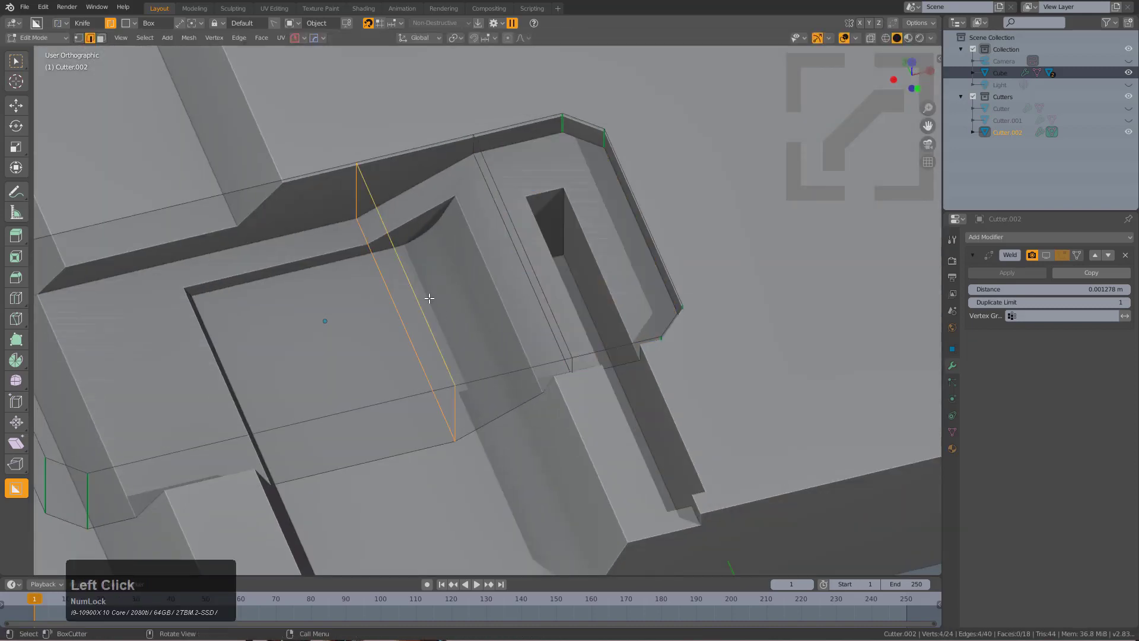
key("g")
key("x")
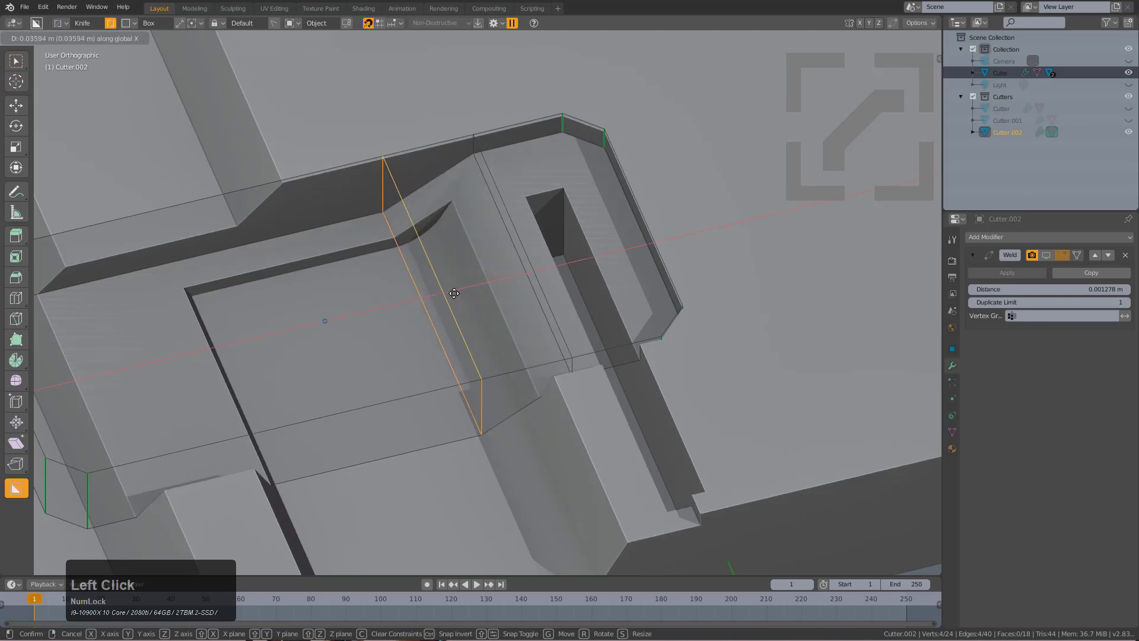
left_click(453, 293)
Apply the reshaped pocket cutter to the slab mesh
key("Tab")
middle_click_drag(501, 295, 514, 287)
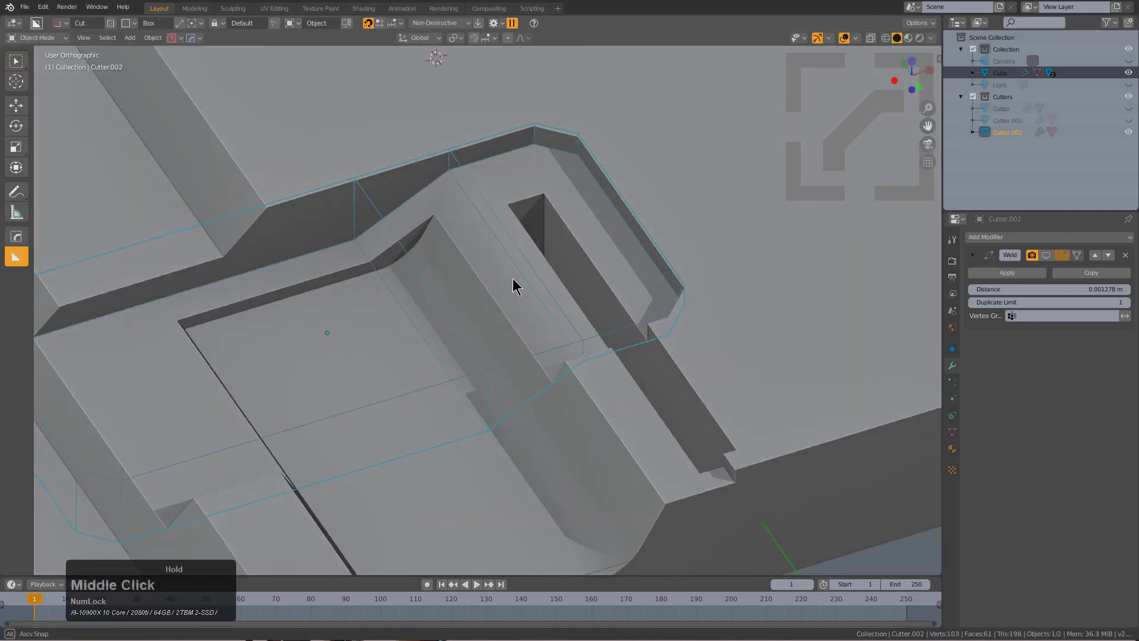
key("Tab")
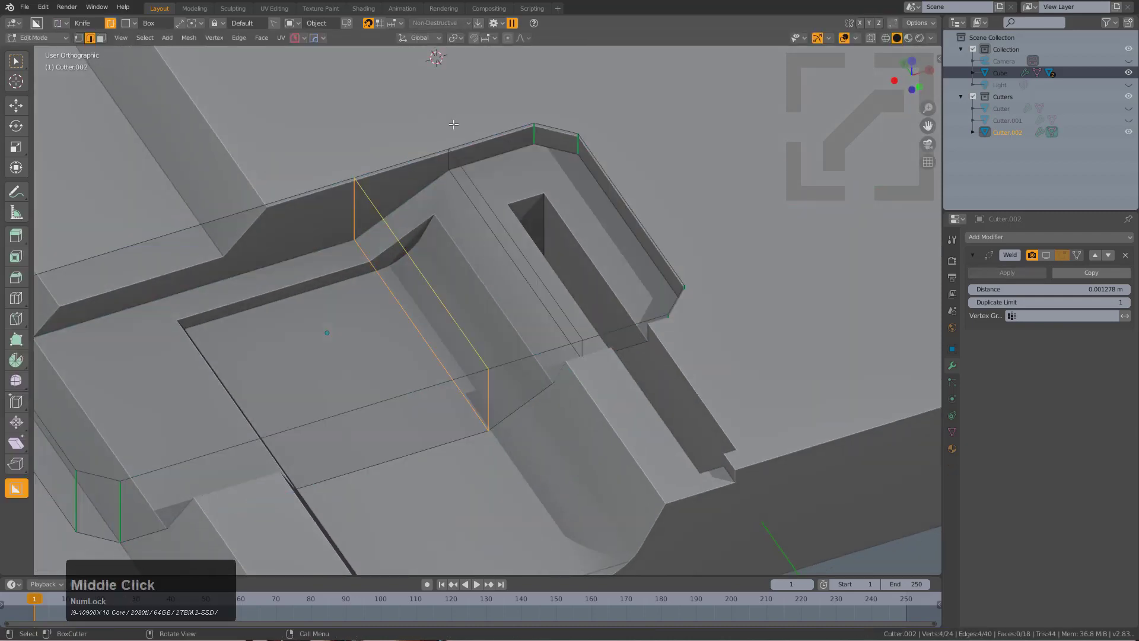
left_click(478, 24)
Mark the two edges at the crest and foot of the pocket's slope with the HardOps Mark operation
middle_click_drag(488, 195, 488, 245)
left_click(488, 245)
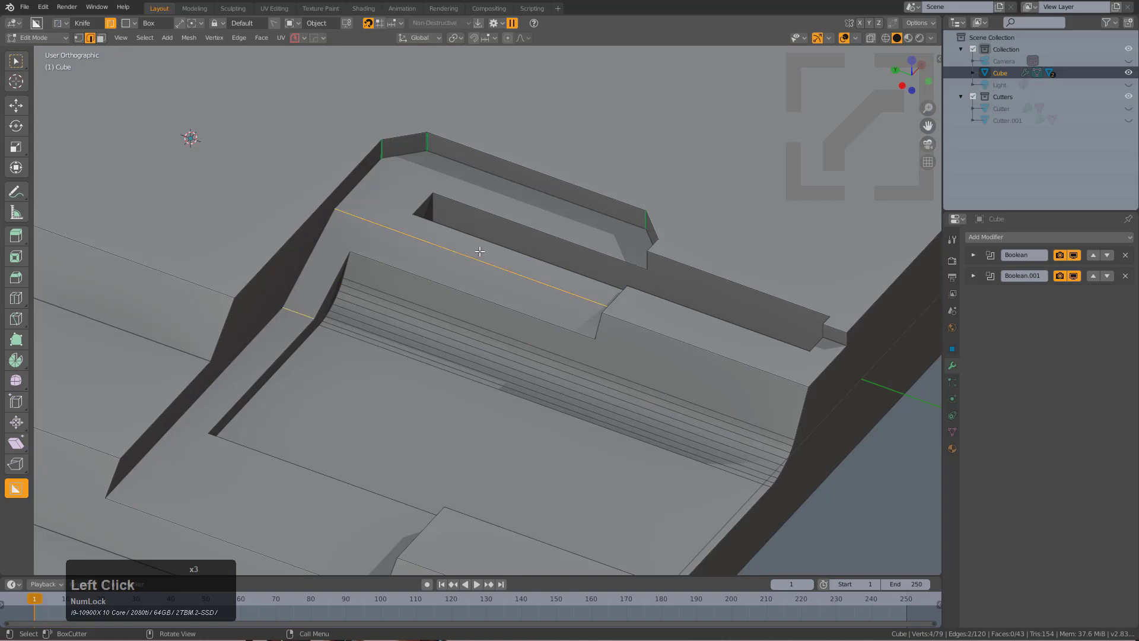
key("q")
left_click(480, 252)
scroll(481, 255, "down", 3)
key("Tab")
middle_click_drag(553, 301, 603, 407)
scroll(535, 327, "down", 1)
scroll(556, 341, "down", 1)
key("Tab")
scroll(647, 392, "up", 2)
key("d")
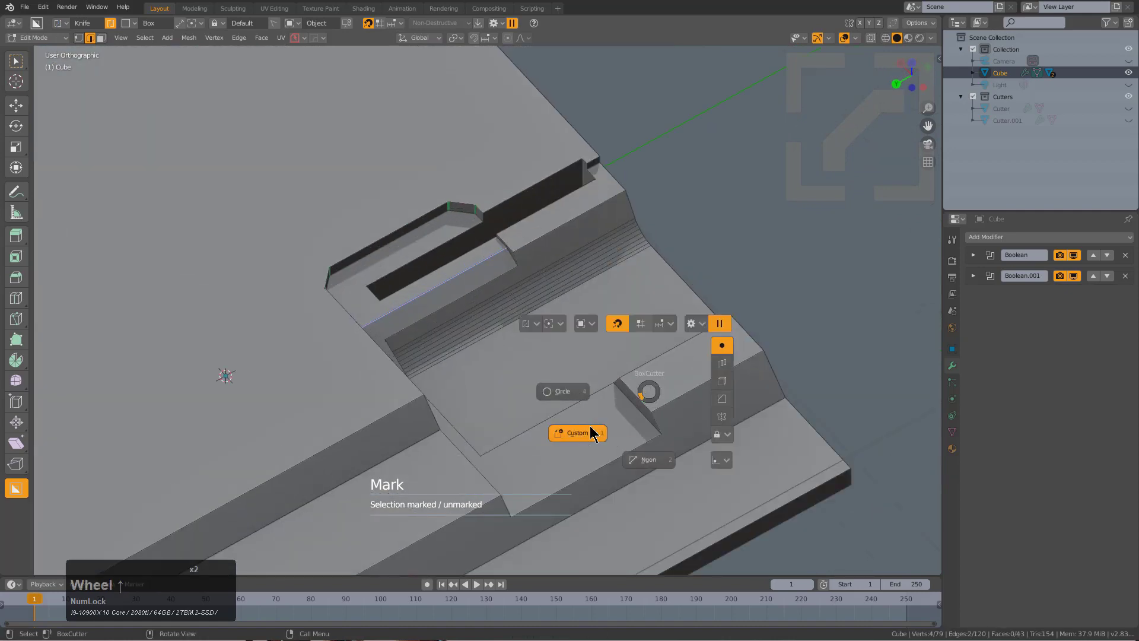
left_click(627, 394)
middle_click_drag(627, 393, 610, 278, "shift")
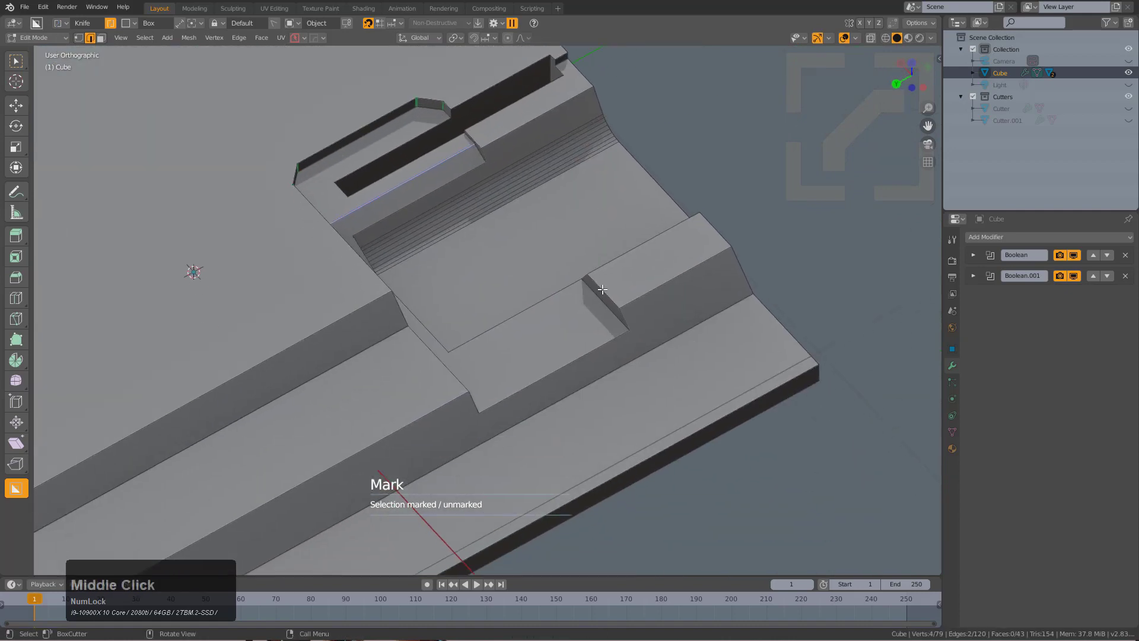
Knife a small box across the upper edge at the end of the raised block and bevel the enclosed edge segment
mouse_move(655, 275)
left_mouse_down()
mouse_move(608, 332)
mouse_move(603, 362)
left_mouse_up()
left_click(603, 361)
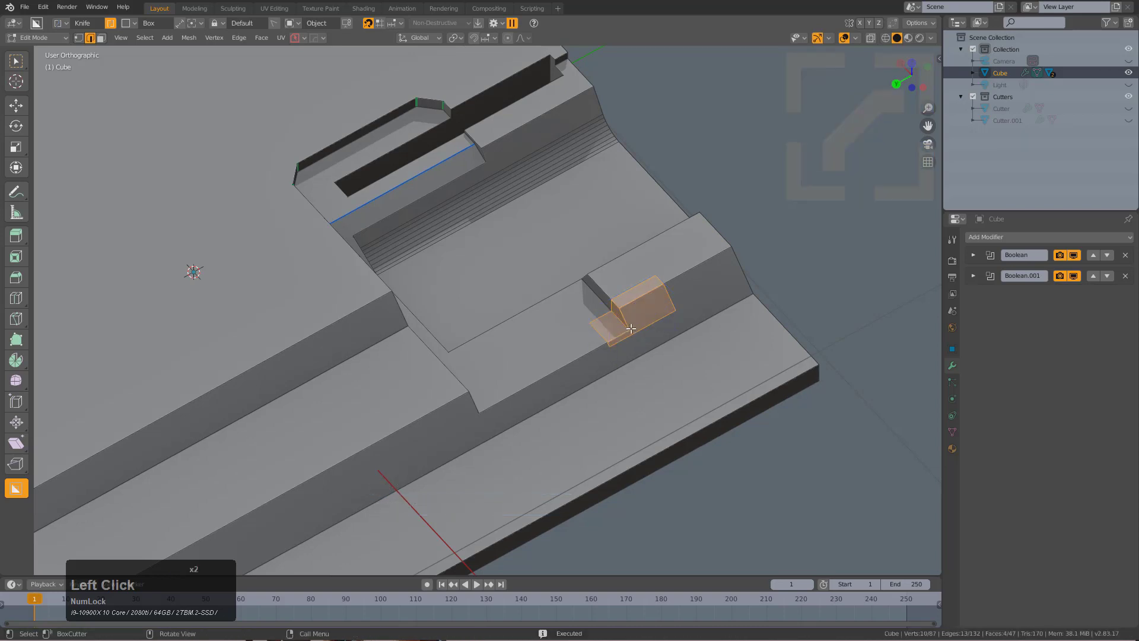
left_click(646, 292)
key("ctrl+b")
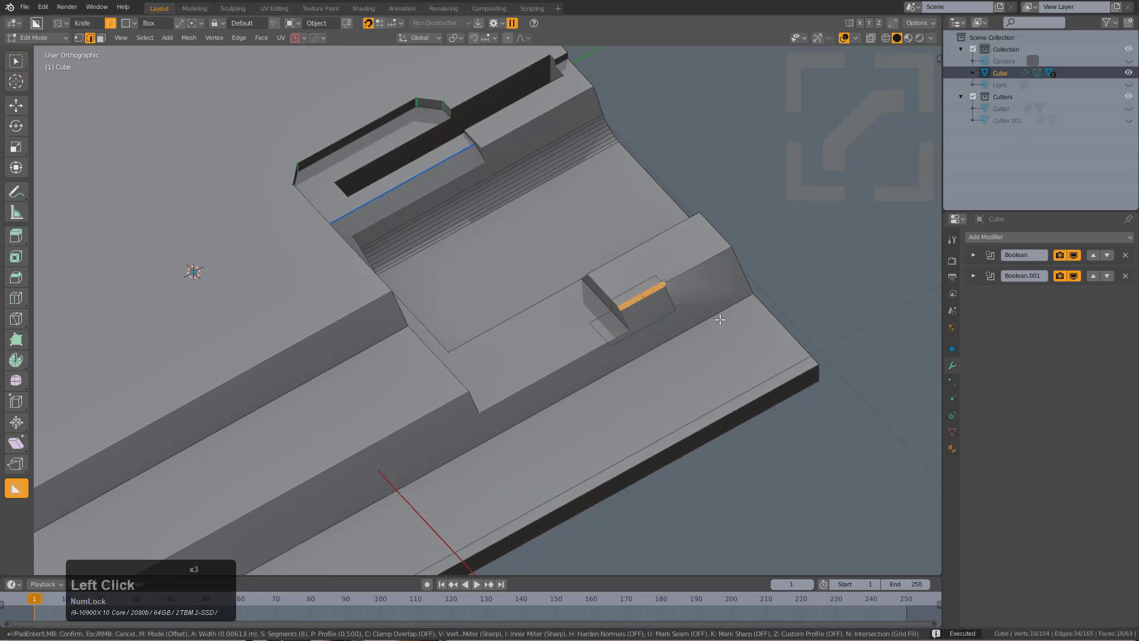
left_click(720, 321)
Mark the edges of the new small bevel on the raised block with the HardOps Mark operation
scroll(656, 304, "up", 3)
scroll(632, 305, "down", 3)
scroll(681, 305, "up", 3)
scroll(682, 305, "up", 1)
key("q")
left_click(757, 305)
key("Tab")
scroll(682, 298, "down", 2)
scroll(627, 297, "down", 2)
key("Tab")
Extract the stepped pocket area, from the slot down to the raised block, as a custom BoxCutter shape
middle_click_drag(627, 297, 510, 292)
left_click_drag(500, 139, 470, 247)
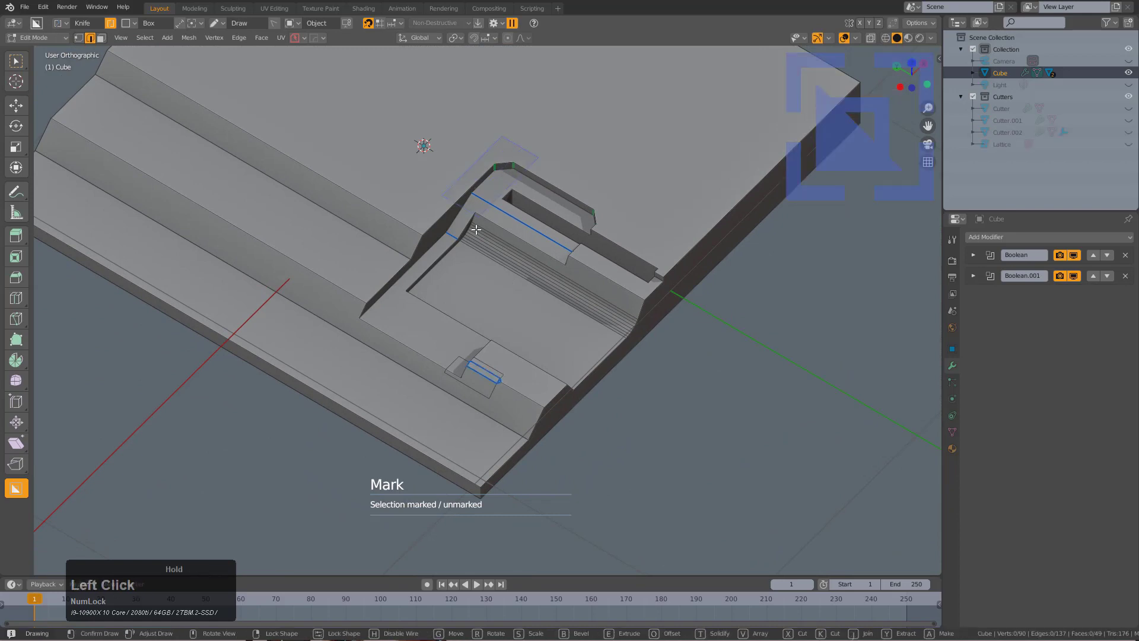
key("y")
left_click_drag(486, 411, 497, 435)
left_click(503, 490)
Draw a cut with the extracted custom shape on the slab's flat top face beside the pocket and lock the shape
middle_click_drag(579, 330, 637, 434, "shift")
mouse_move(726, 350)
middle_mouse_down("shift")
mouse_move(573, 351)
mouse_move(623, 350)
middle_mouse_up("shift")
middle_click_drag(499, 294, 479, 351, "shift")
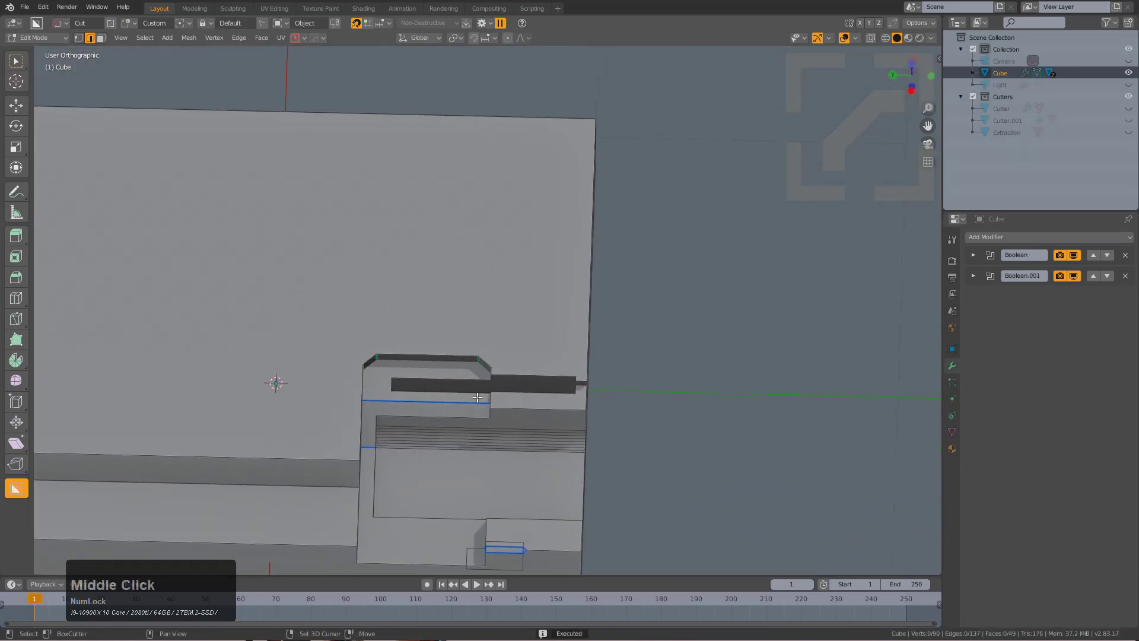
mouse_move(381, 134)
left_mouse_down()
mouse_move(422, 213)
mouse_move(567, 353)
mouse_move(587, 357)
left_mouse_up()
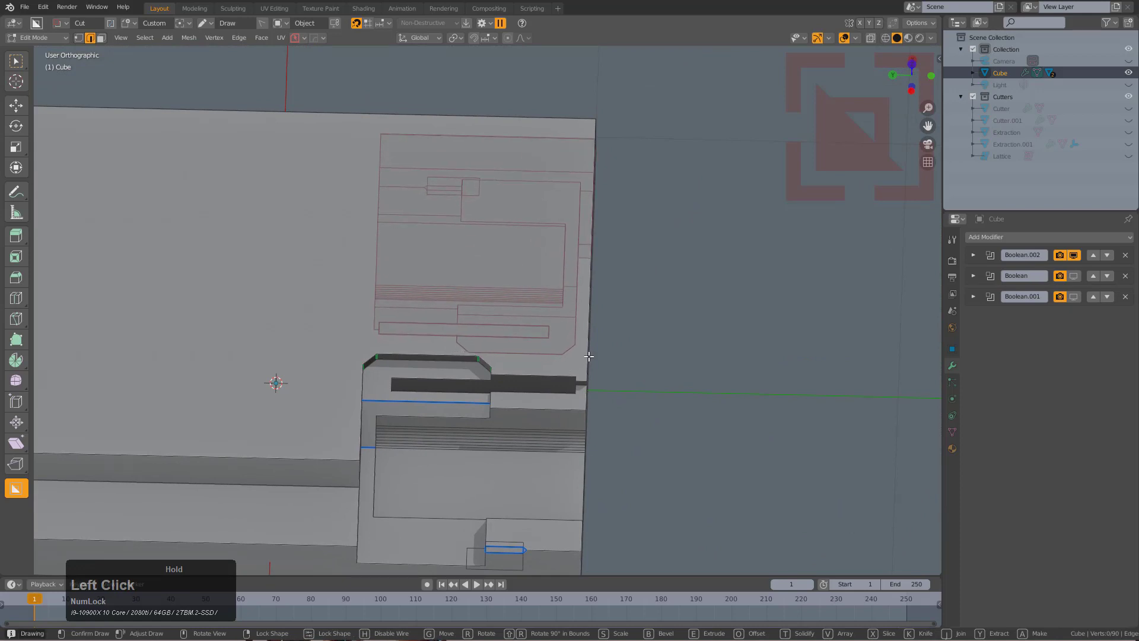
right_click(588, 356)
Rotate the locked custom cutter within its bounds in 90° steps to turn it on the slab's top face
middle_click_drag(739, 361, 596, 350)
scroll(599, 341, "up", 2)
key("shift+r")
key("shift+r")
scroll(602, 337, "up", 4, "shift")
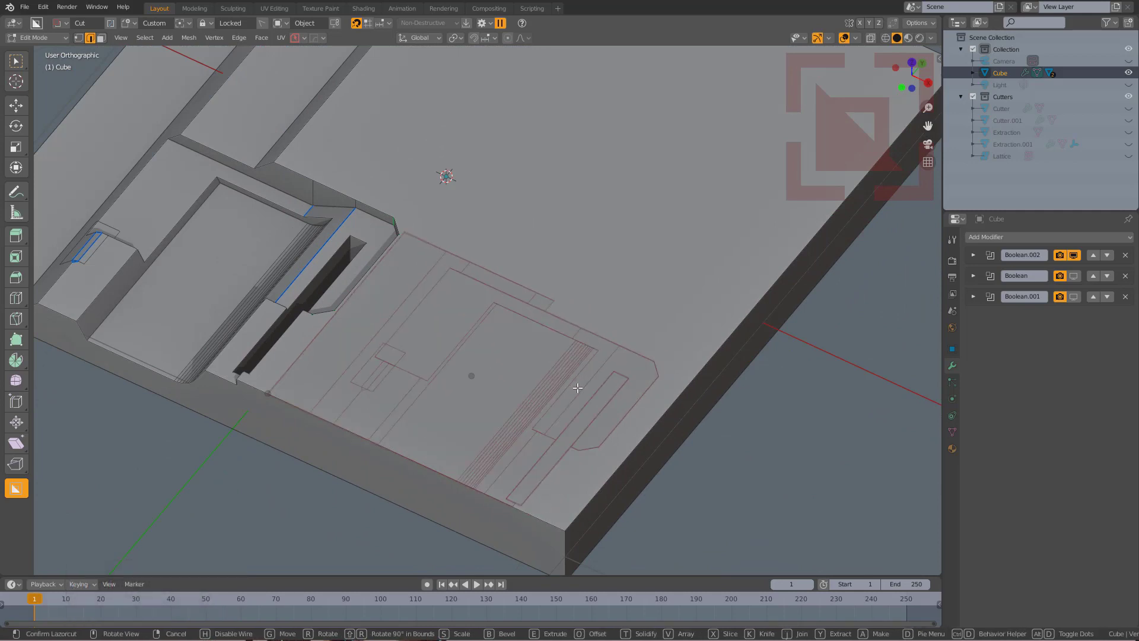
middle_click_drag(579, 367, 650, 382)
key("shift+r")
key("shift+r")
Move the custom cutter towards the slab's outer corner and extrude it down to cut the detailed recess
key("g")
left_click(690, 351)
middle_click_drag(640, 340, 653, 301)
middle_click_drag(493, 316, 506, 315)
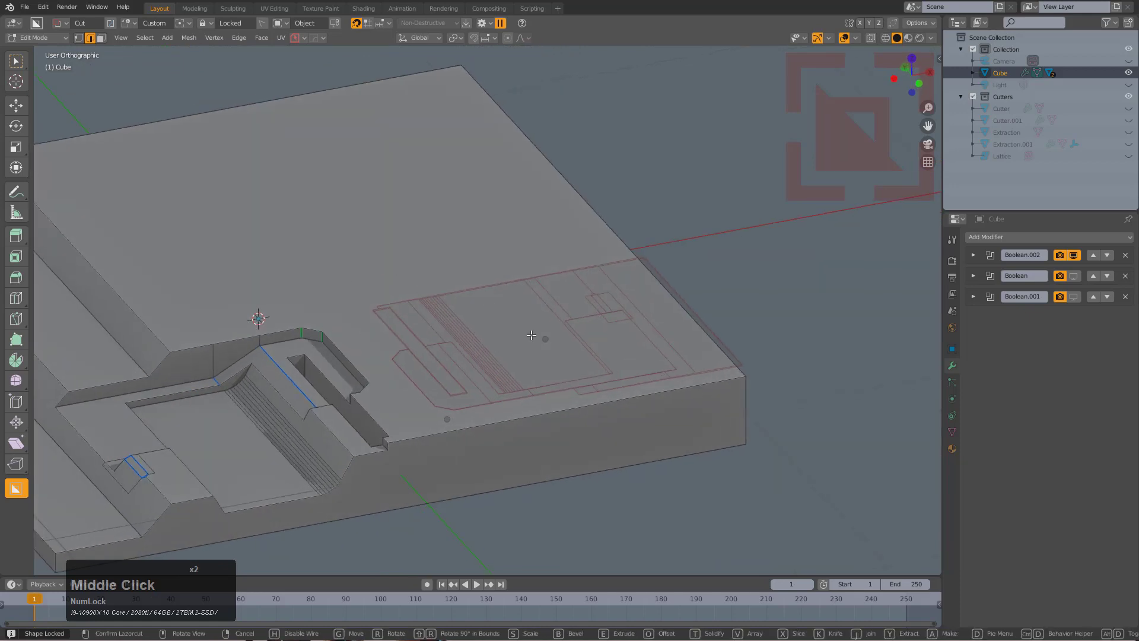
left_click_drag(534, 335, 544, 415)
middle_click_drag(544, 414, 400, 289)
Cut a smaller copy of the custom shape at the slab's edge, directly beside the large corner recess
left_click_drag(328, 239, 386, 378)
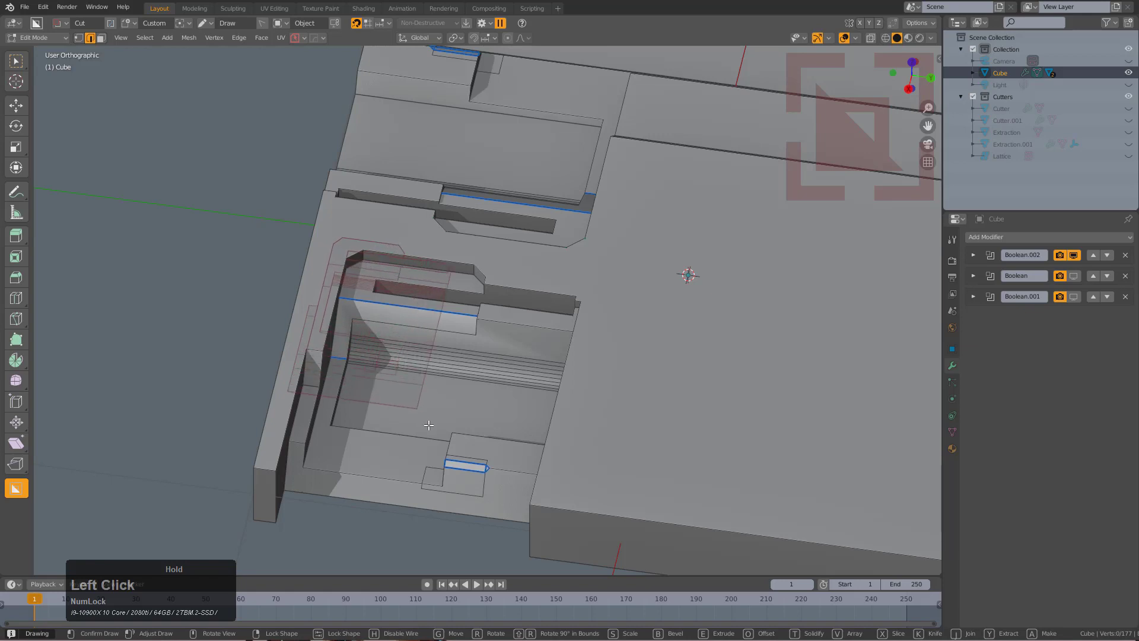
key("space")
mouse_move(420, 418)
left_mouse_down()
mouse_move(584, 501)
mouse_move(668, 501)
mouse_move(640, 524)
left_mouse_up()
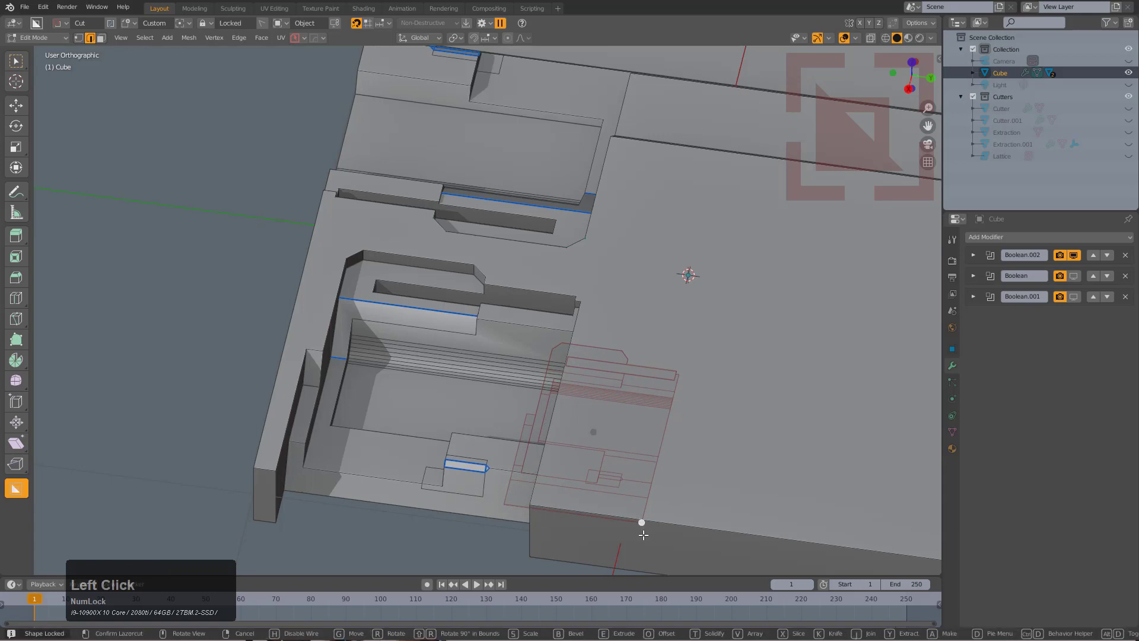
left_click(649, 566)
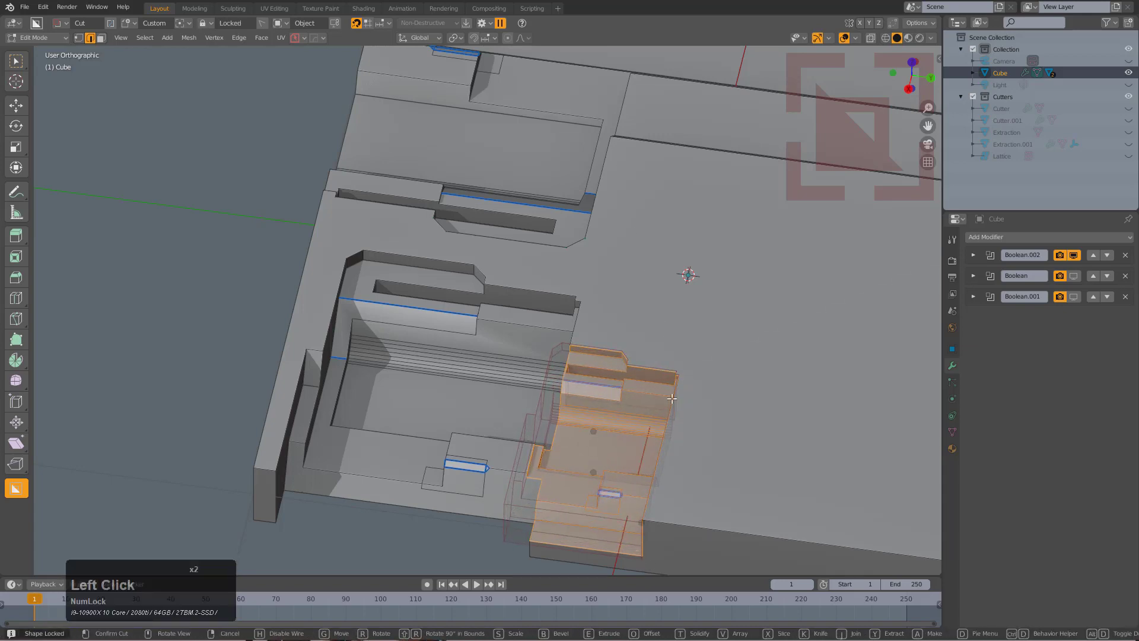
left_click(651, 379)
middle_click_drag(650, 380, 676, 329)
Extract the area covering both new recesses with a box as a new custom shape and return to Object Mode
key("d")
left_click(624, 371)
left_click_drag(274, 349, 775, 294)
left_click_drag(889, 327, 885, 332)
key("y")
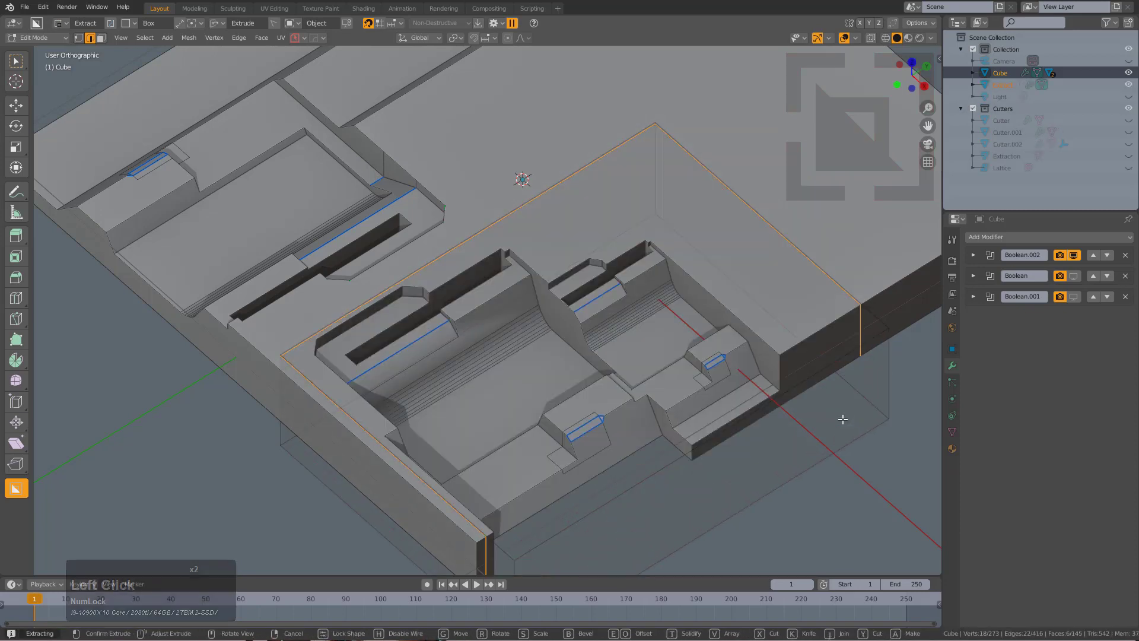
left_click(842, 420)
scroll(795, 385, "down", 3)
middle_click_drag(792, 383, 644, 390, "shift")
key("Tab")
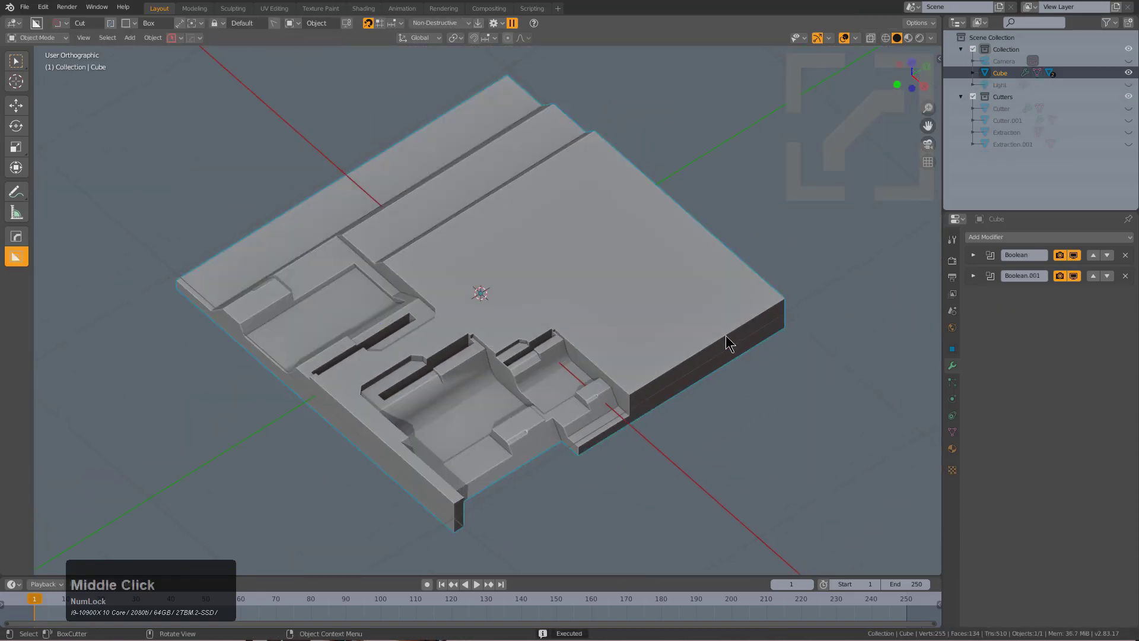
Sharpen the slab with HardOps using an auto smooth angle of 15°
middle_click_drag(725, 335, 615, 334)
scroll(619, 347, "up", 2)
key("q")
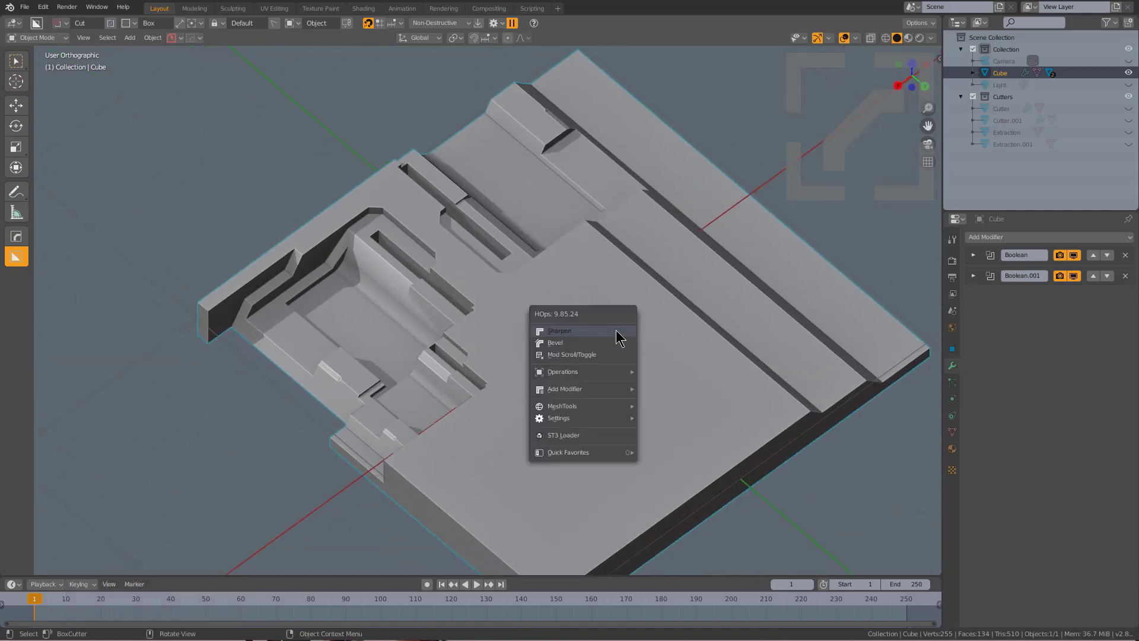
left_click(618, 330)
scroll(619, 338, "down", 1)
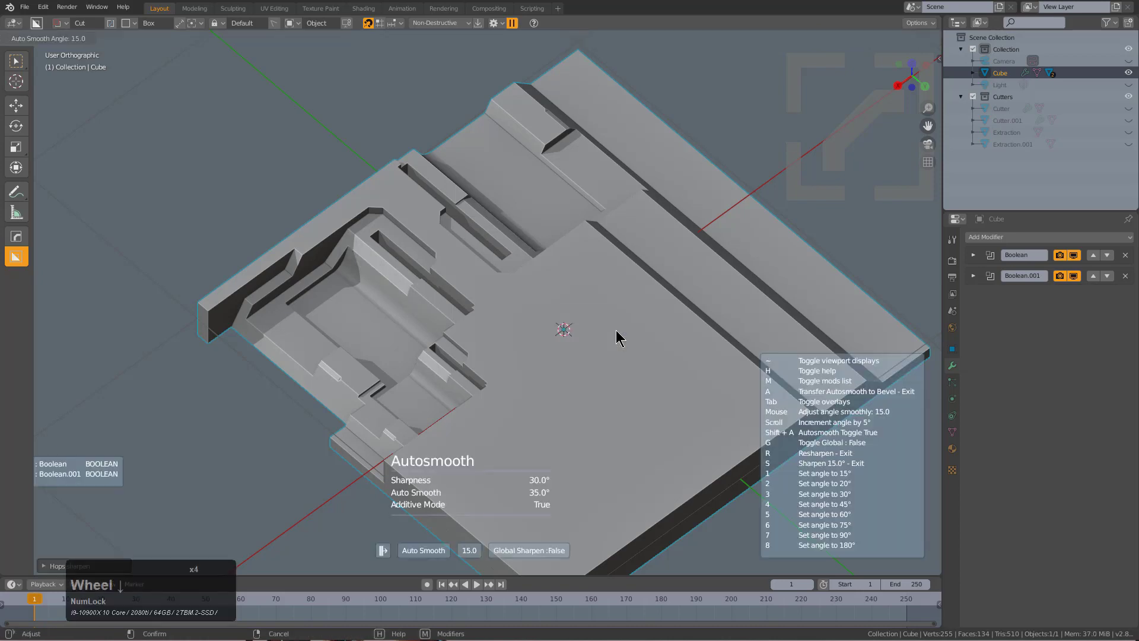
left_click(618, 338)
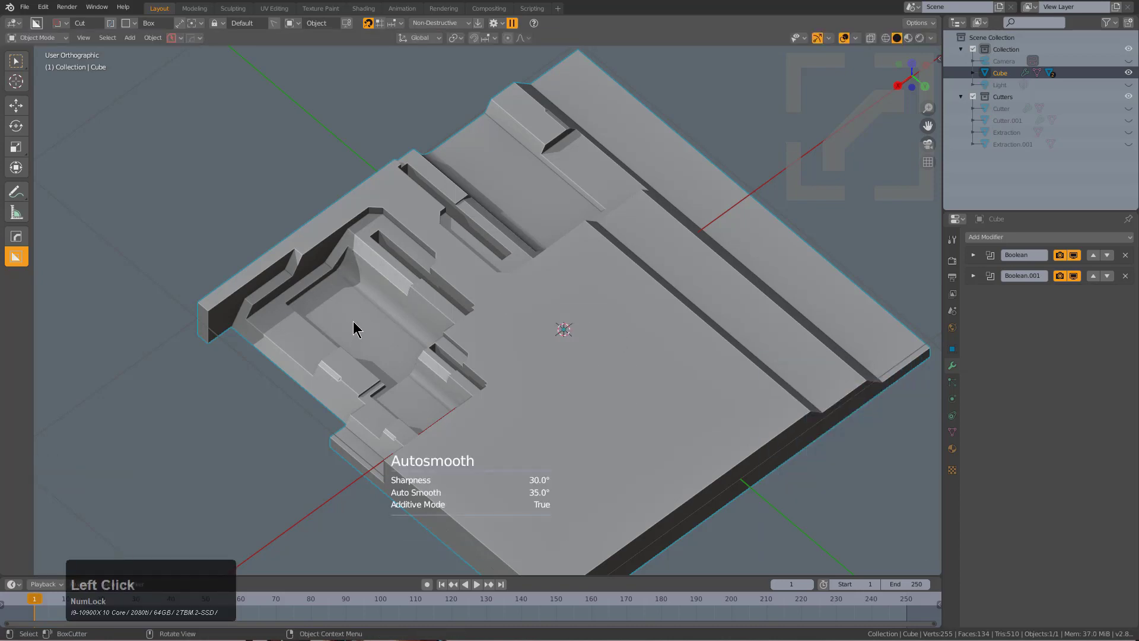
scroll(541, 354, "down", 2)
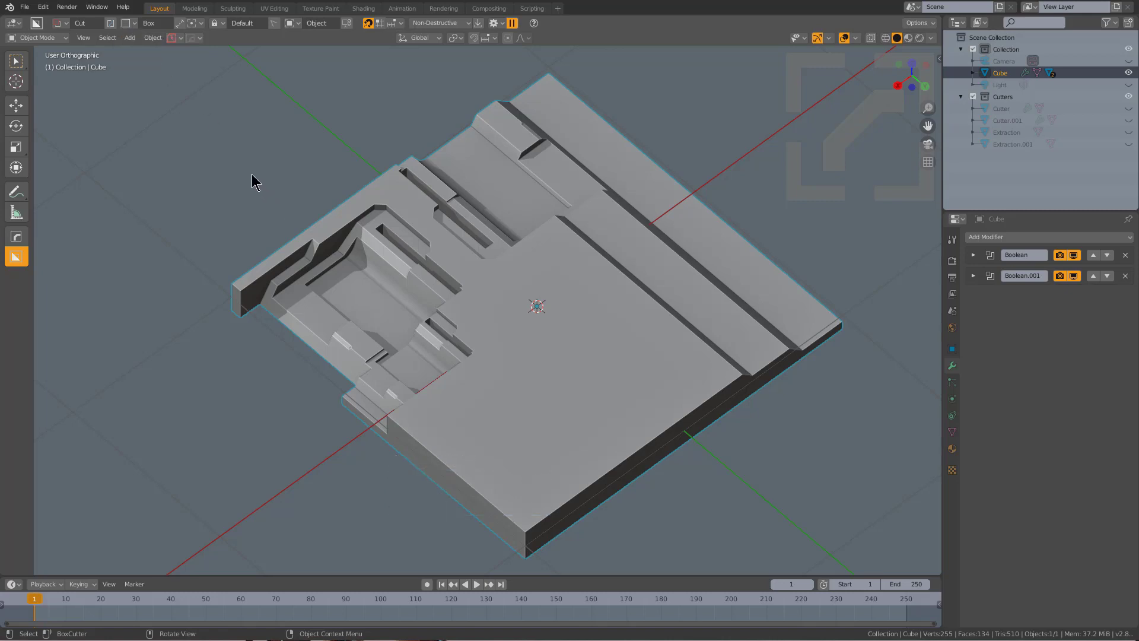
Switch BoxCutter to the Custom shape and cut a large copy of the extracted detail into the slab's uncut corner
left_click(129, 26)
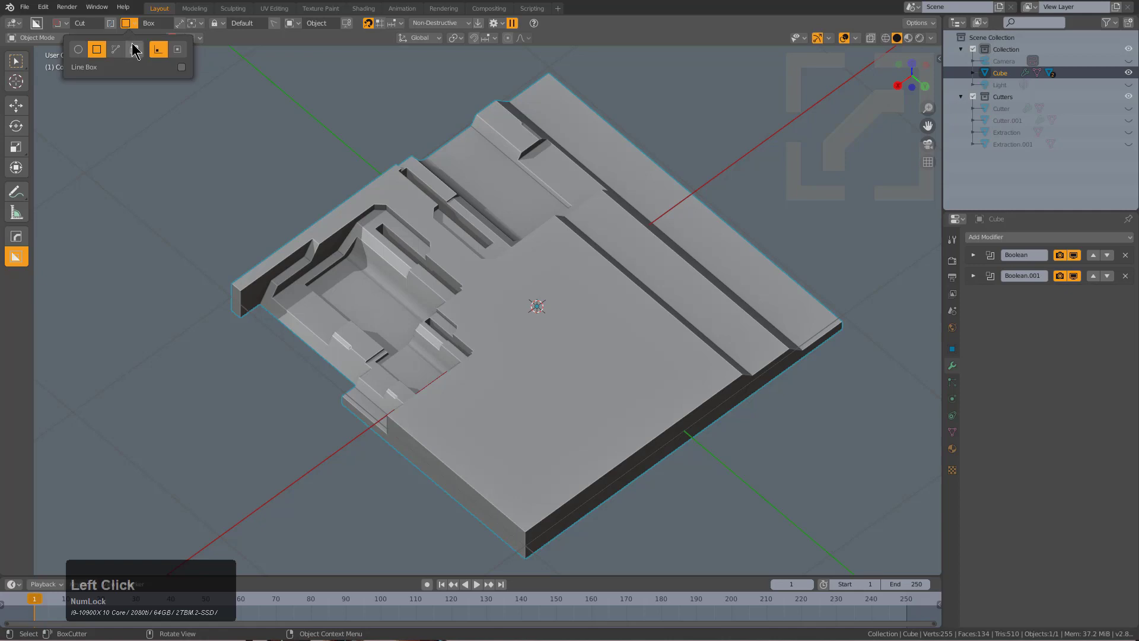
left_click(135, 51)
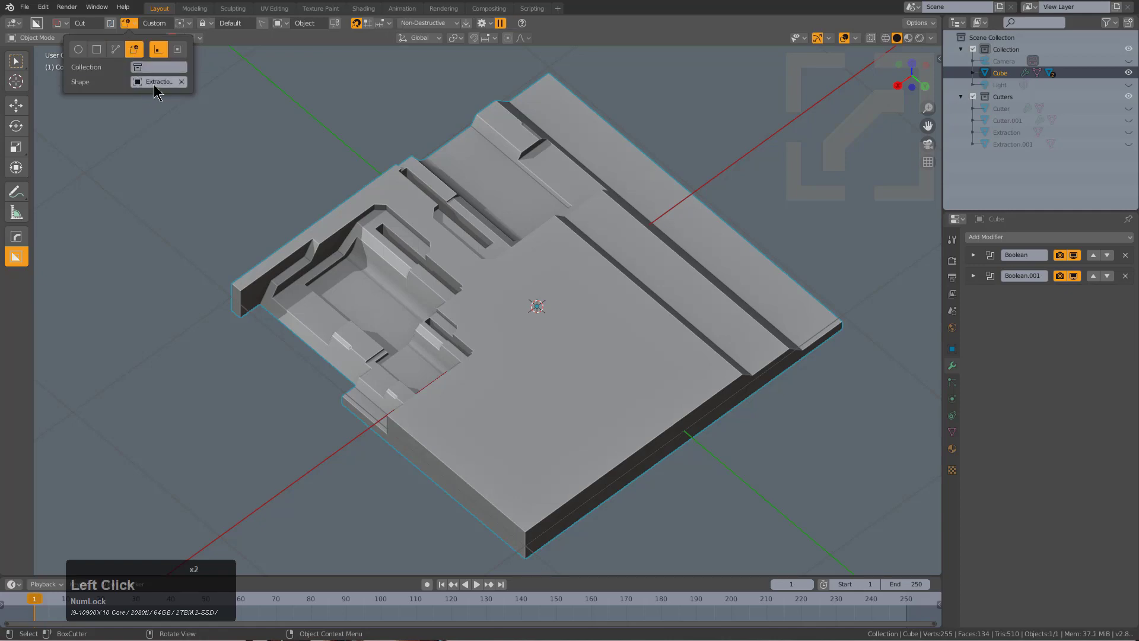
middle_click_drag(564, 368, 525, 308, "shift")
mouse_move(553, 222)
left_mouse_down()
mouse_move(522, 386)
mouse_move(534, 457)
mouse_move(478, 474)
mouse_move(478, 488)
left_mouse_up()
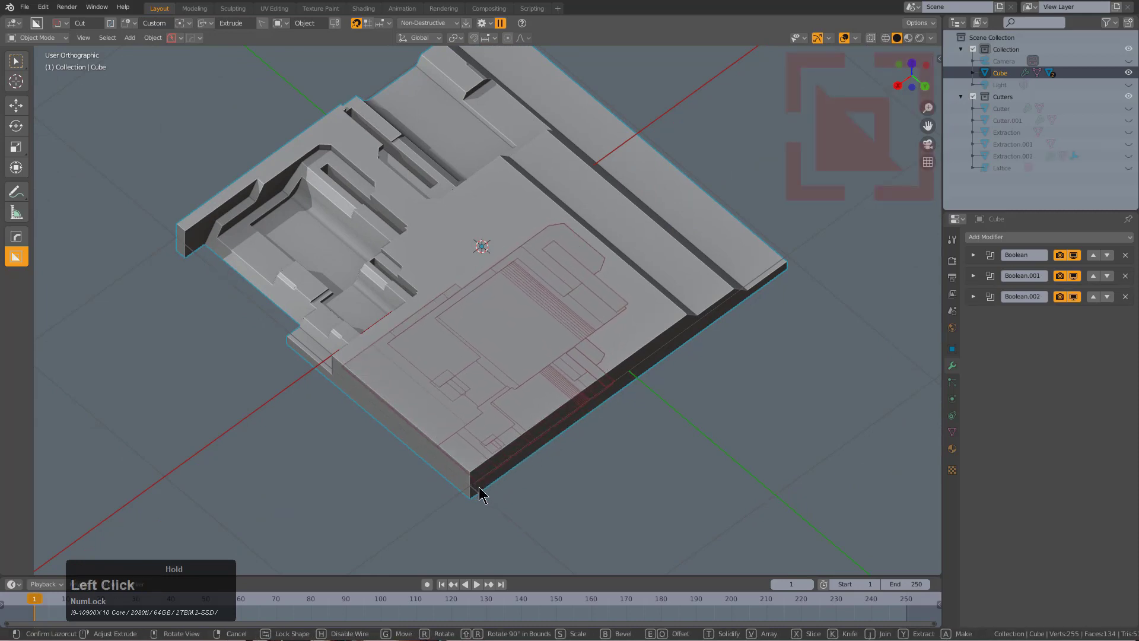
left_click(486, 516)
Cut a small copy of the custom detail into the remaining flat area beside the newest recess's slot
middle_click_drag(546, 343, 631, 301)
scroll(635, 229, "up", 2)
left_click_drag(632, 219, 678, 326)
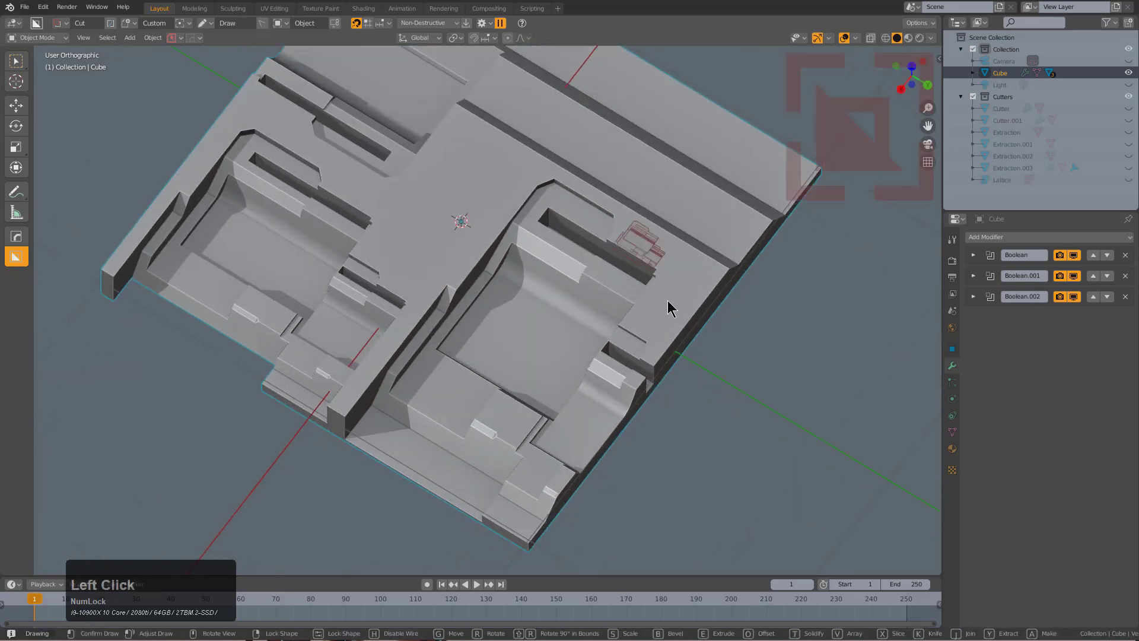
left_click(669, 391)
left_click(669, 391)
middle_click_drag(668, 391, 493, 352)
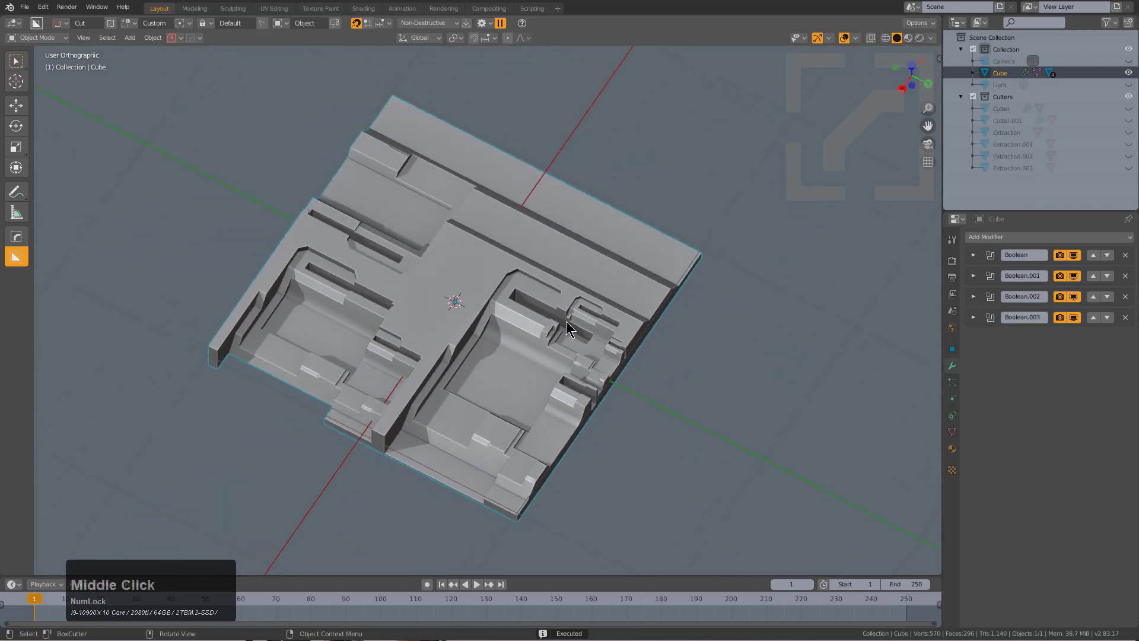